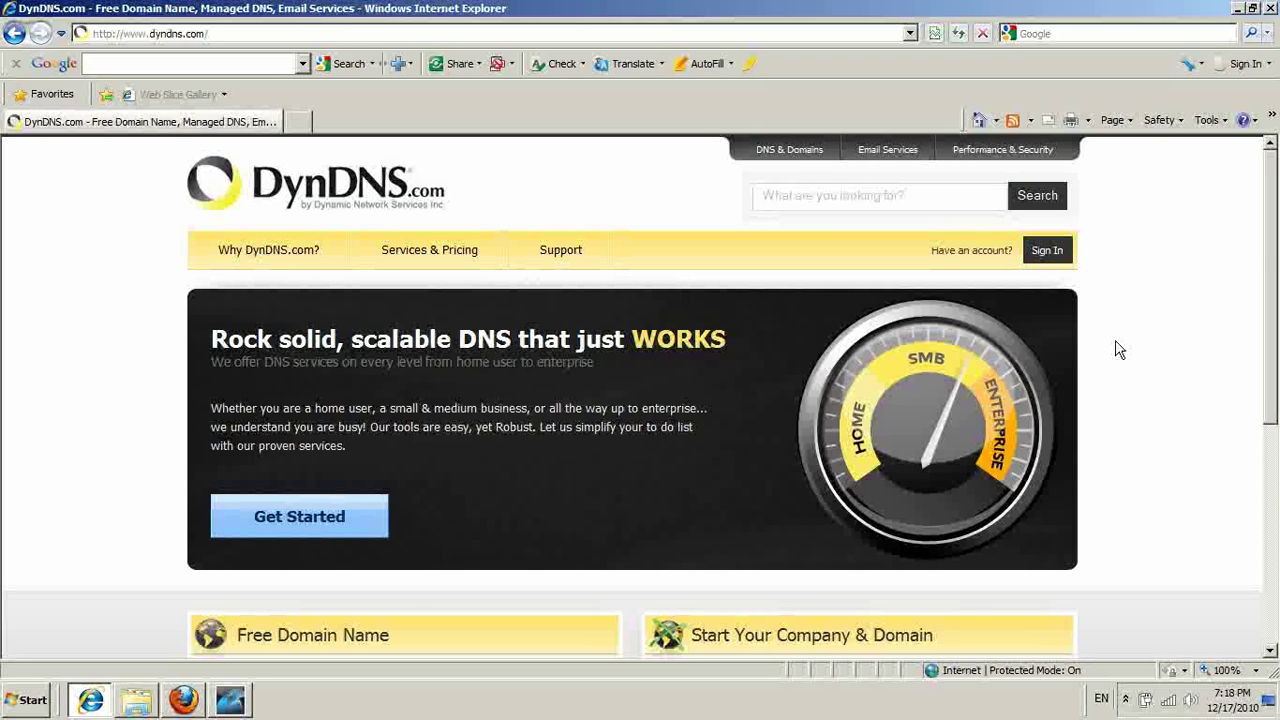
Open DynDNS.com's Create an Account form from the sign-in panel.
left_click(338, 36)
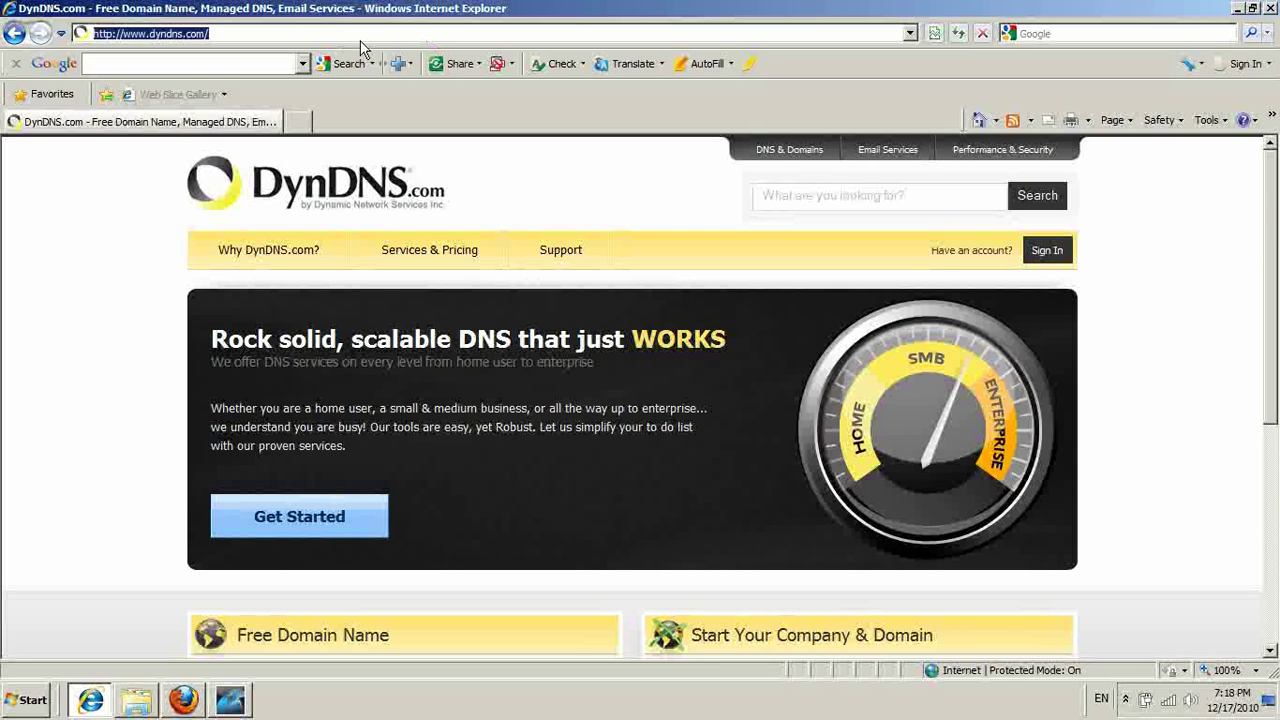
left_click(1065, 258)
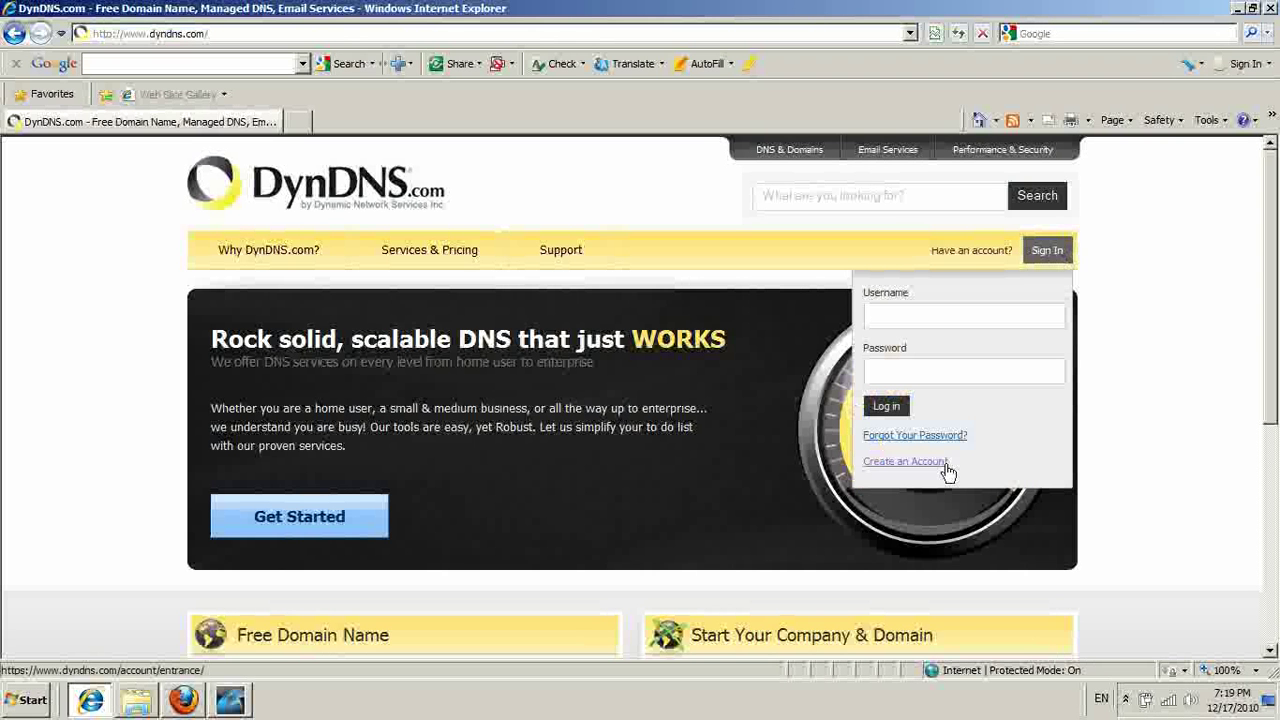
left_click(944, 466)
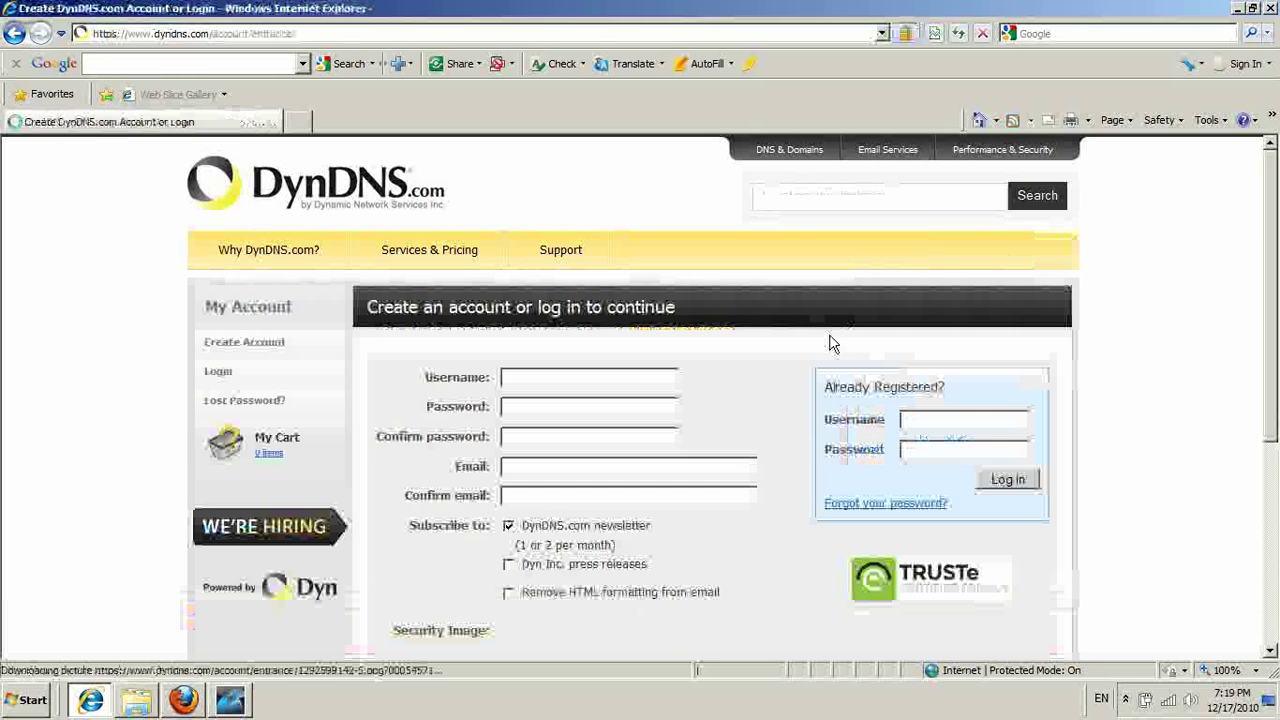
Enter the new username and the account password with its confirmation.
left_click(644, 378)
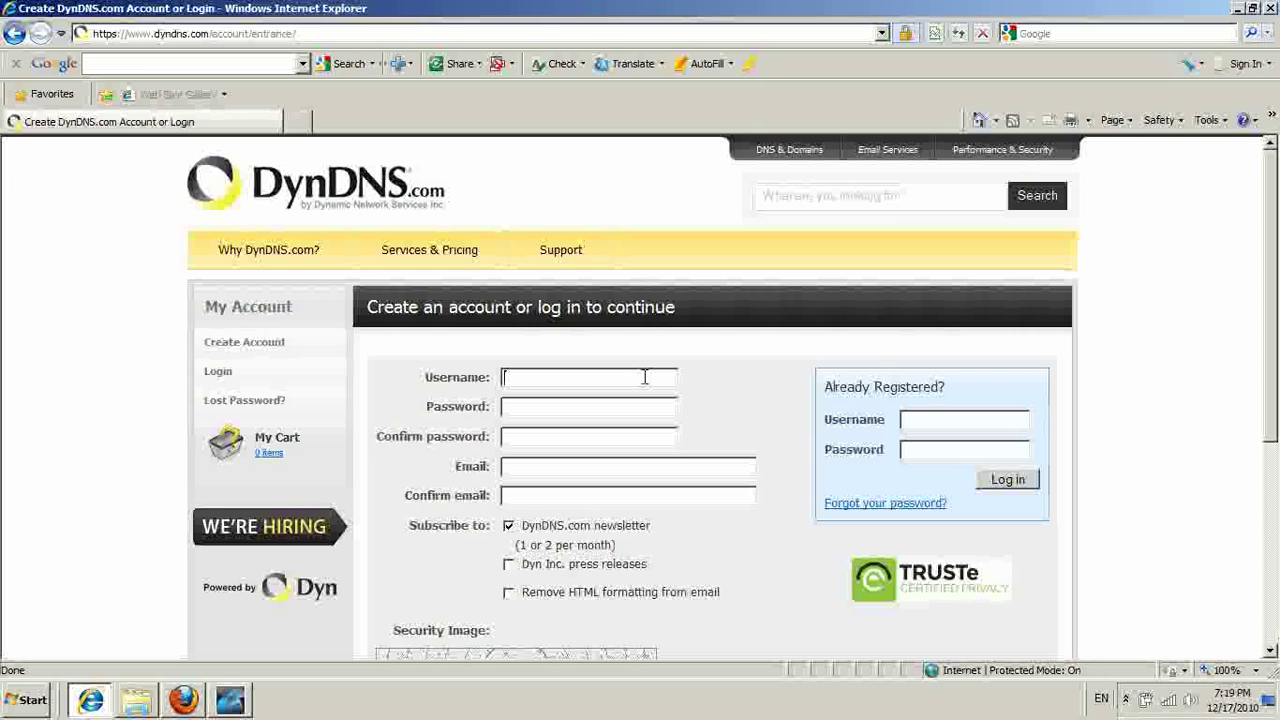
type("ddyndns1")
left_click(588, 407)
left_click(586, 410)
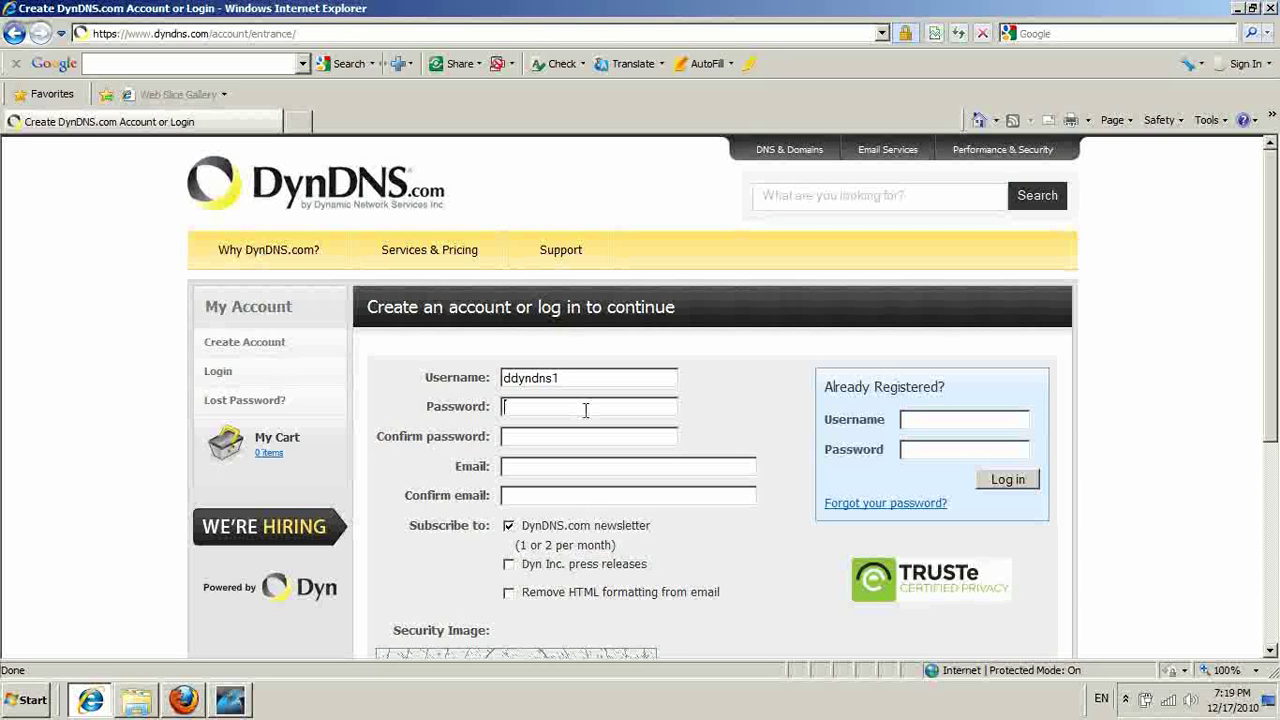
type("••••••••••••")
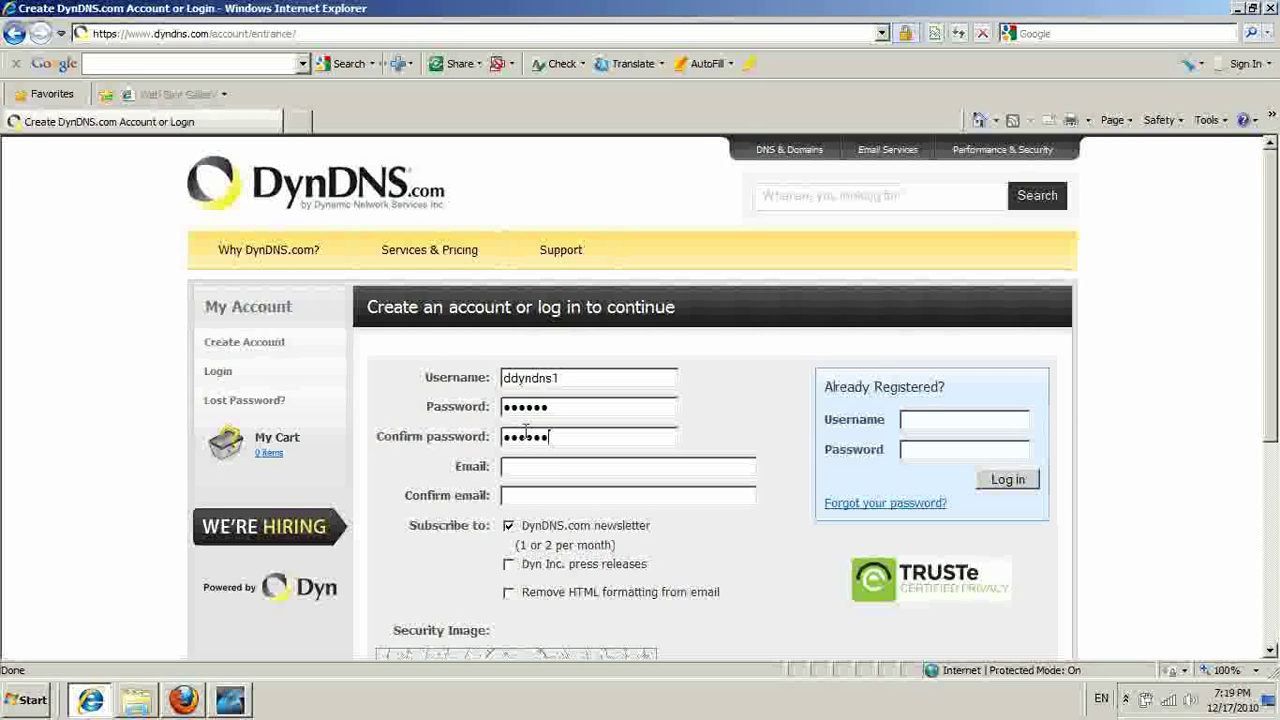
Enter the e-mail address and copy it into the Confirm email field.
left_click(563, 467)
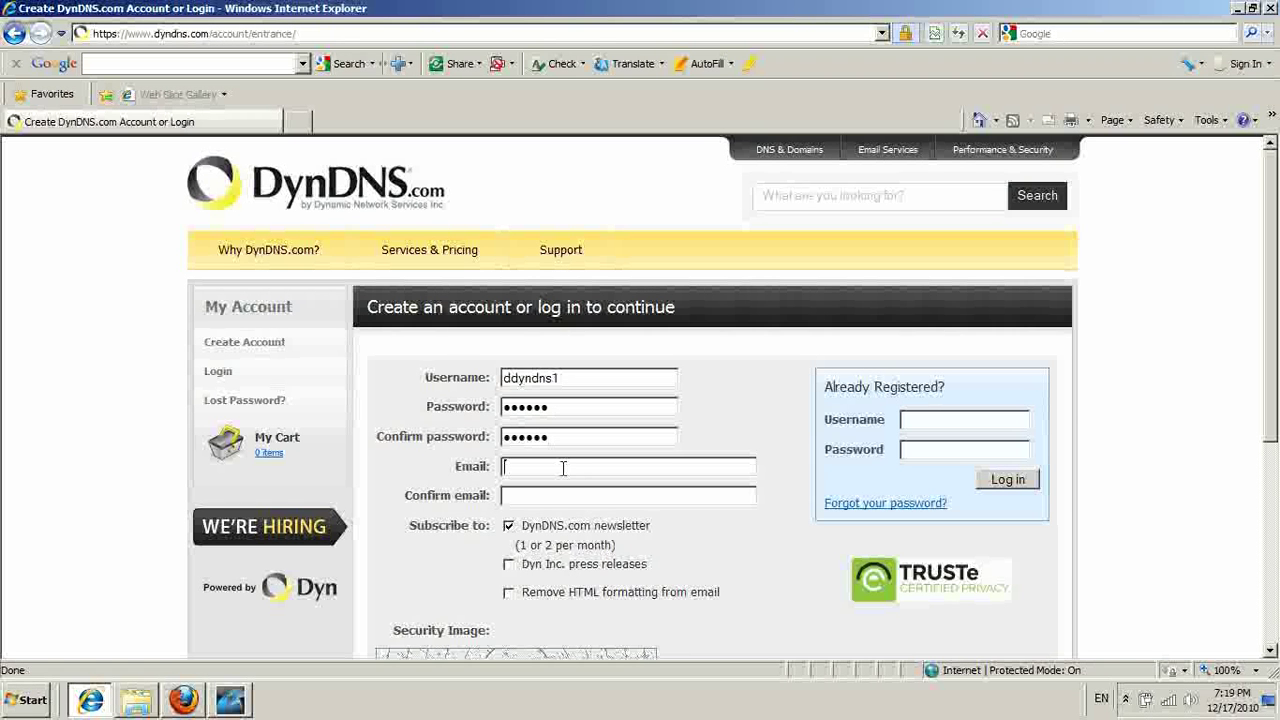
type("dyd")
key("BackSpace")
key("BackSpace")
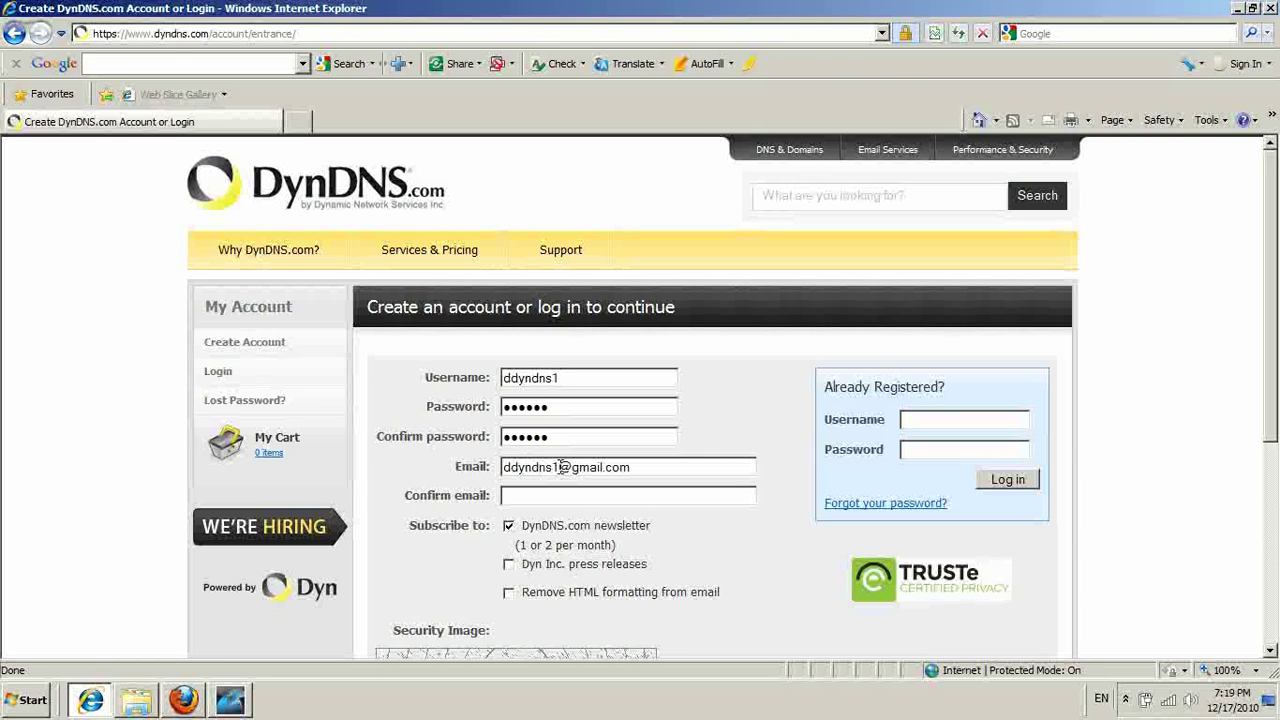
double_click(530, 477)
key("ctrl+c")
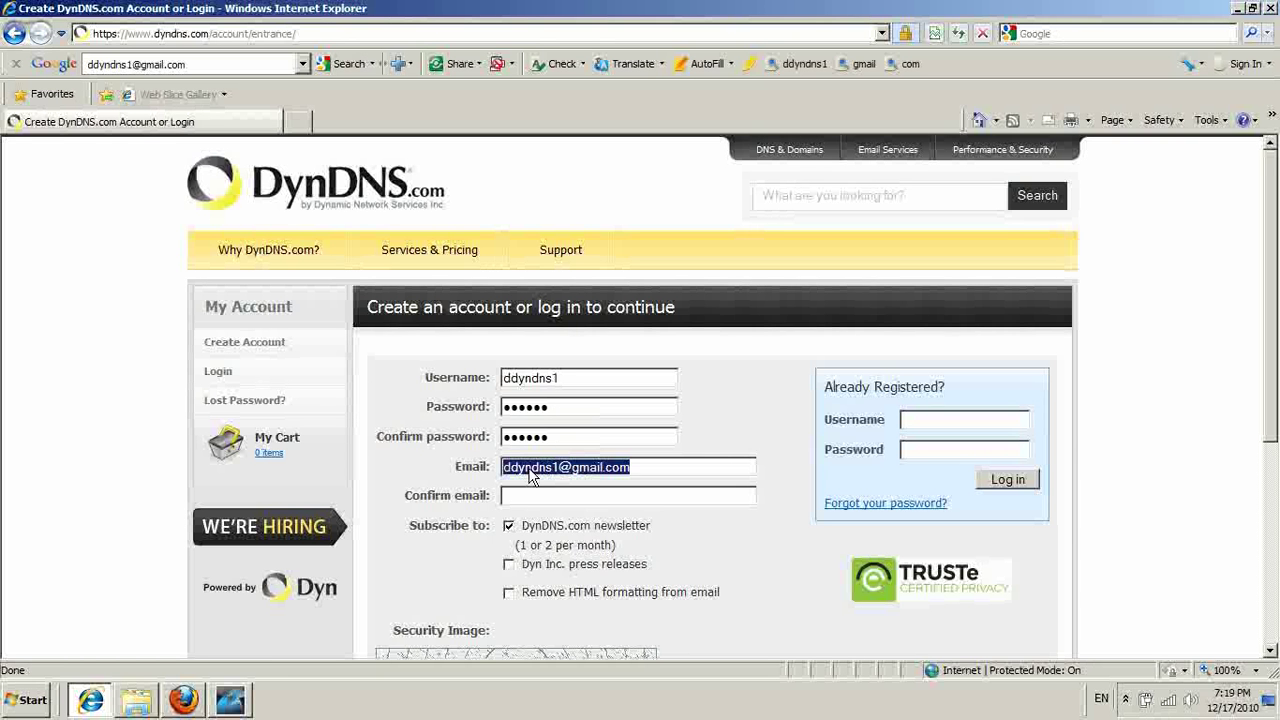
right_click(530, 470)
left_click(563, 515)
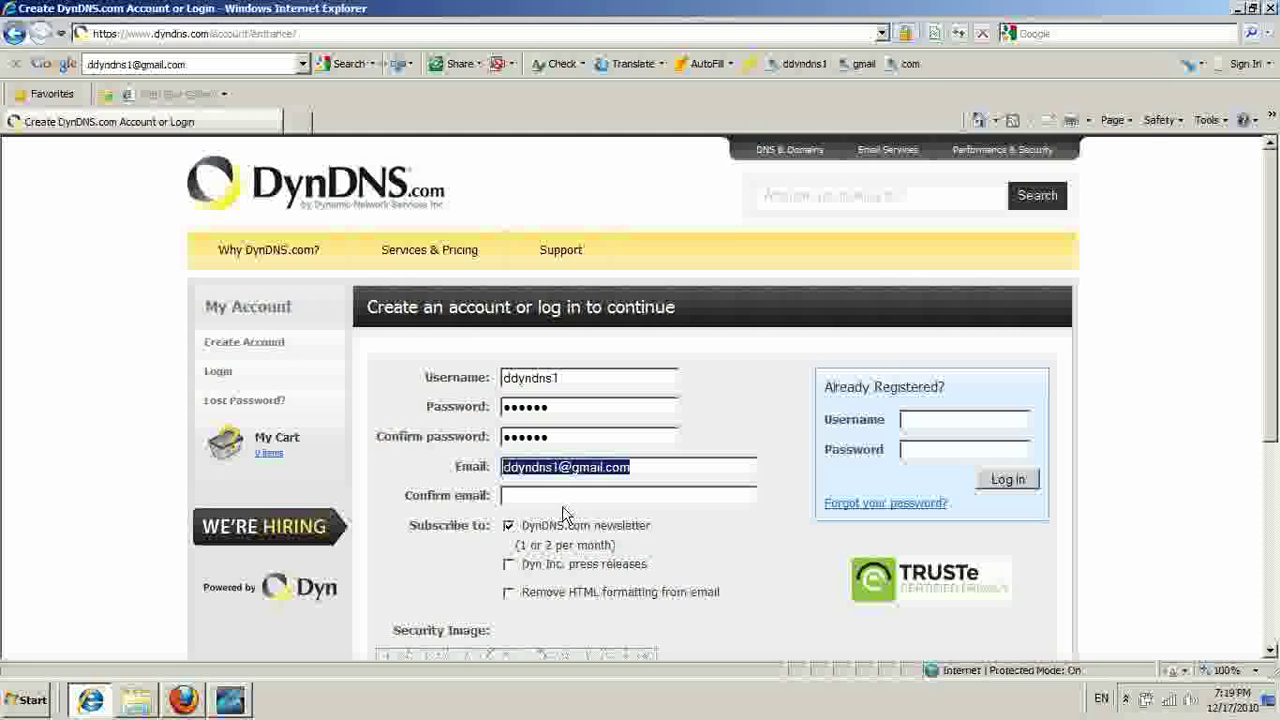
left_click(561, 498)
key("ctrl+v")
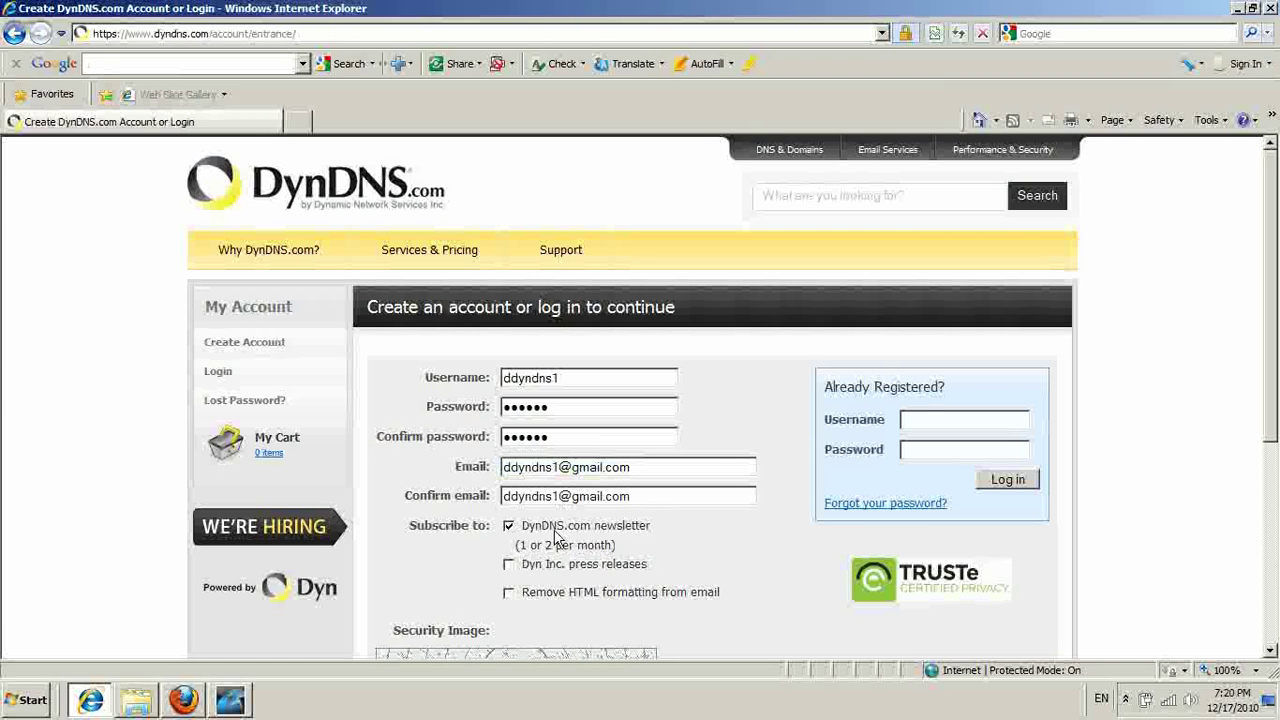
Enter the security image numbers, accept the acceptable use policy and submit the registration.
left_click(508, 592)
scroll(1100, 418, "down", 2)
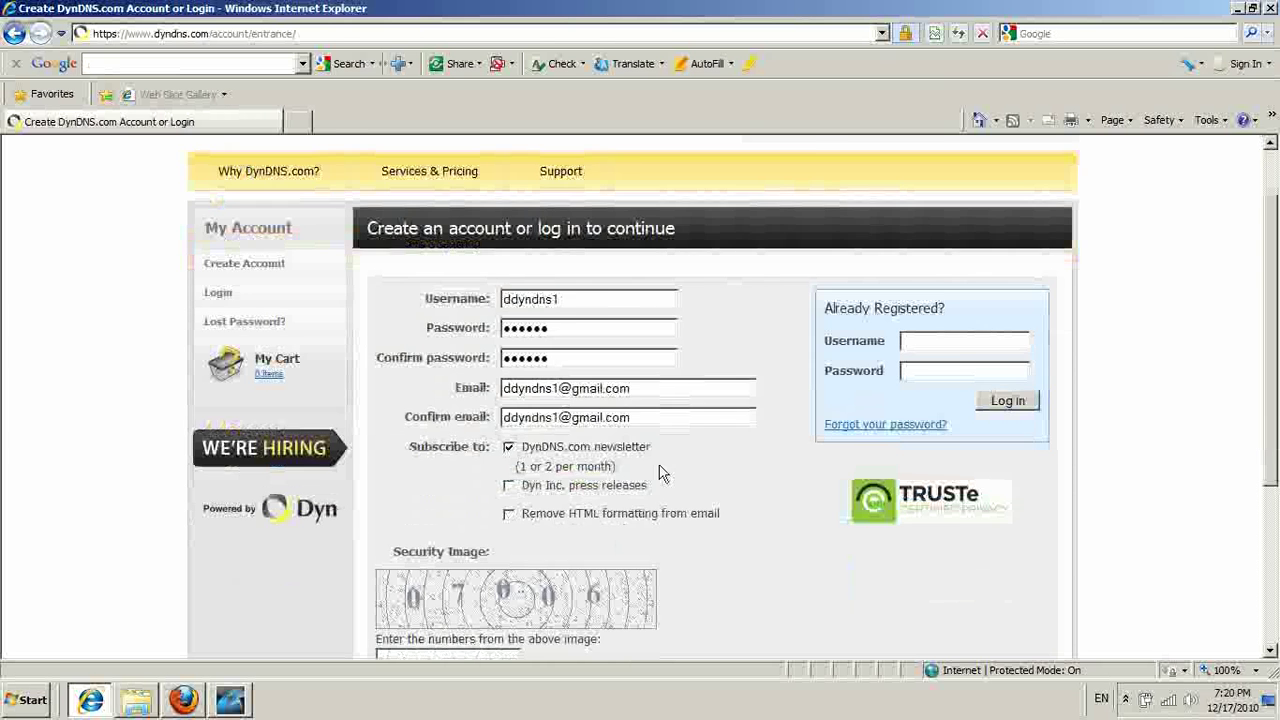
scroll(470, 523, "down", 3)
left_click(473, 503)
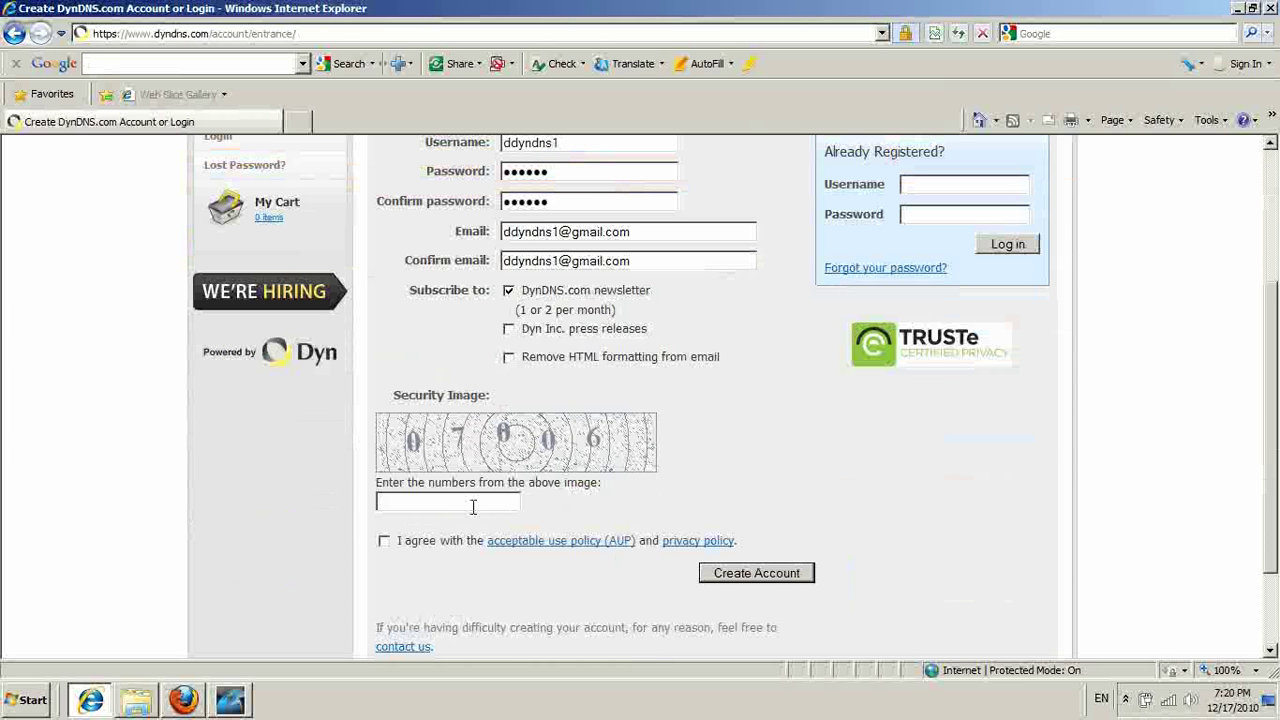
type("07006")
left_click(384, 541)
left_click(741, 582)
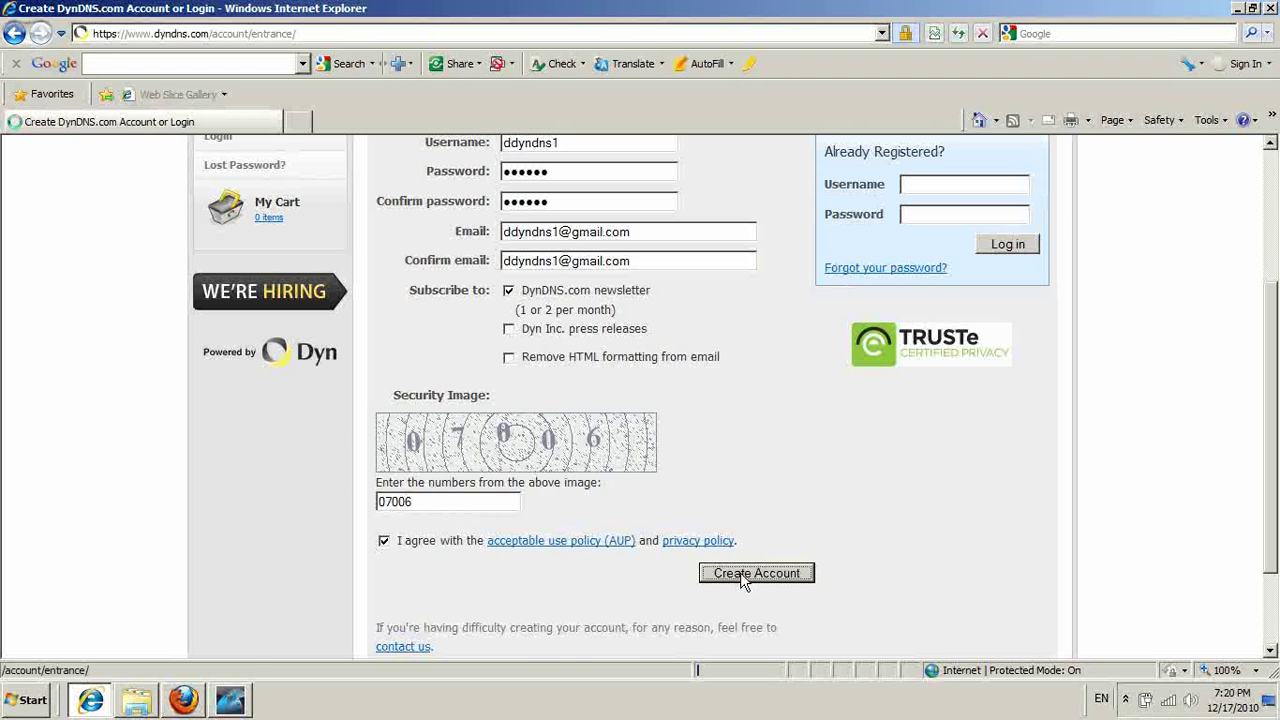
scroll(1163, 465, "up", 2)
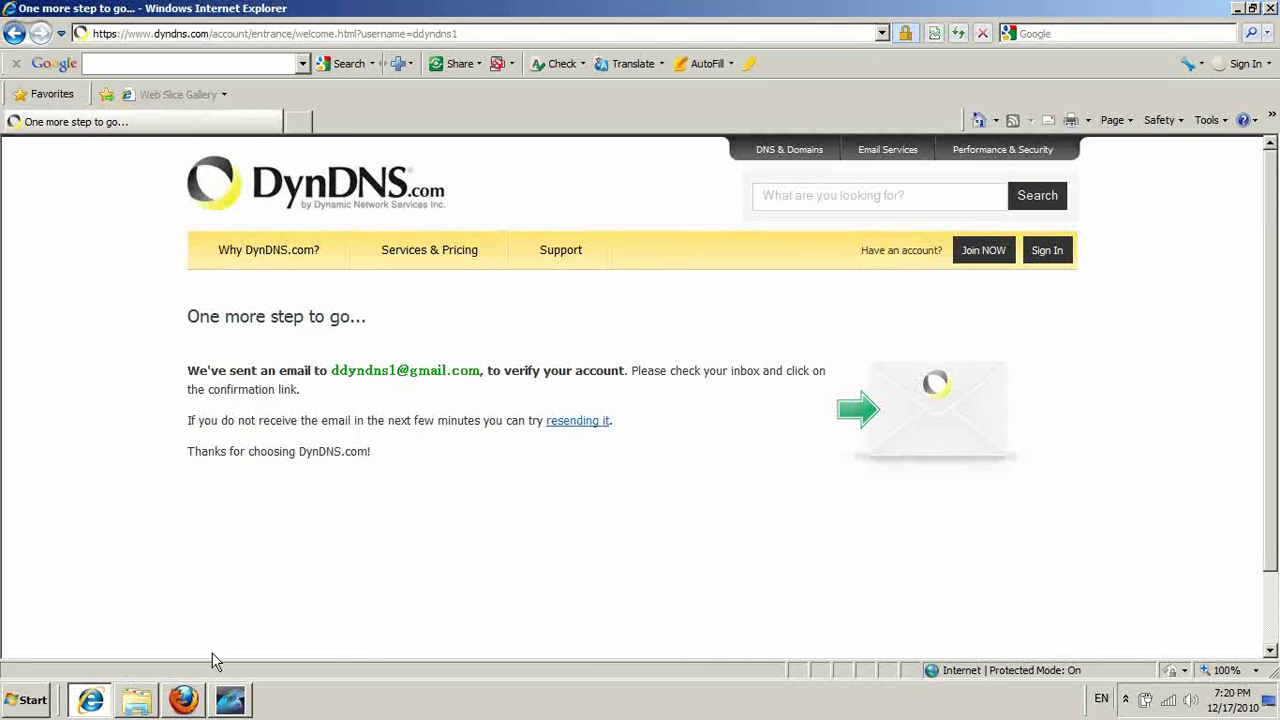
Open the DynDNS.com account e-mail in Gmail and follow its confirmation link.
left_click(184, 699)
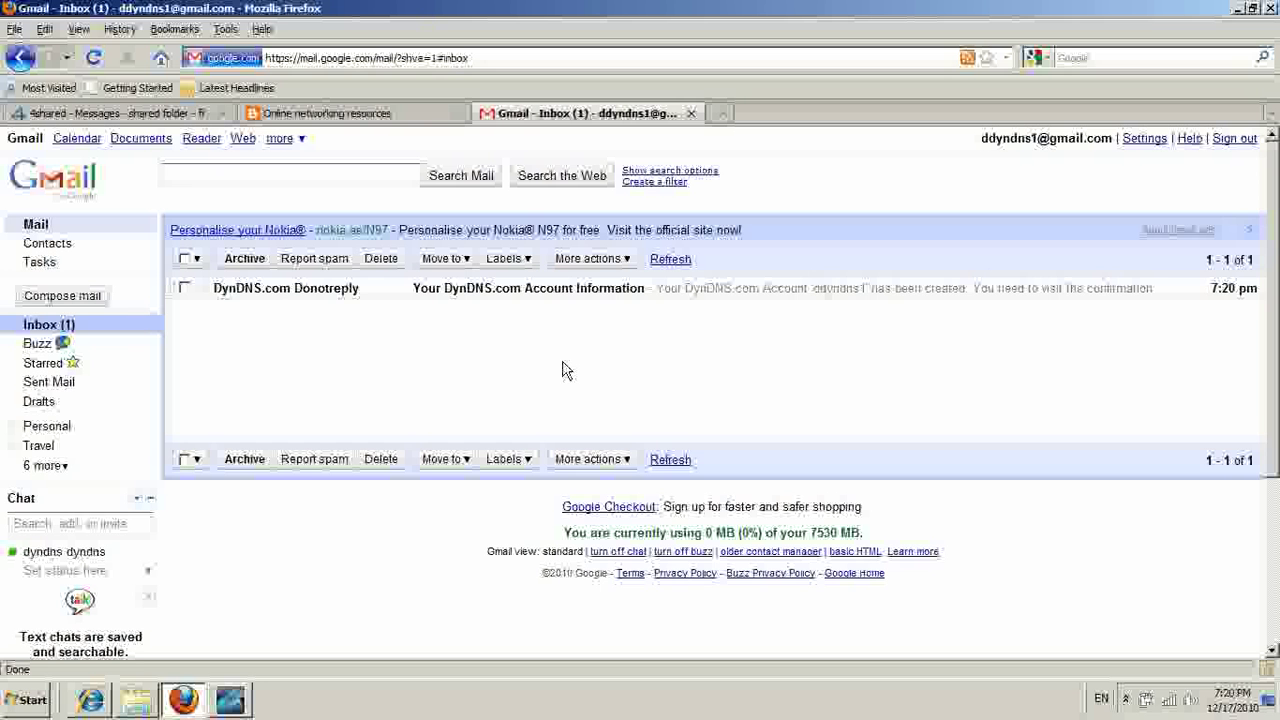
left_click(340, 300)
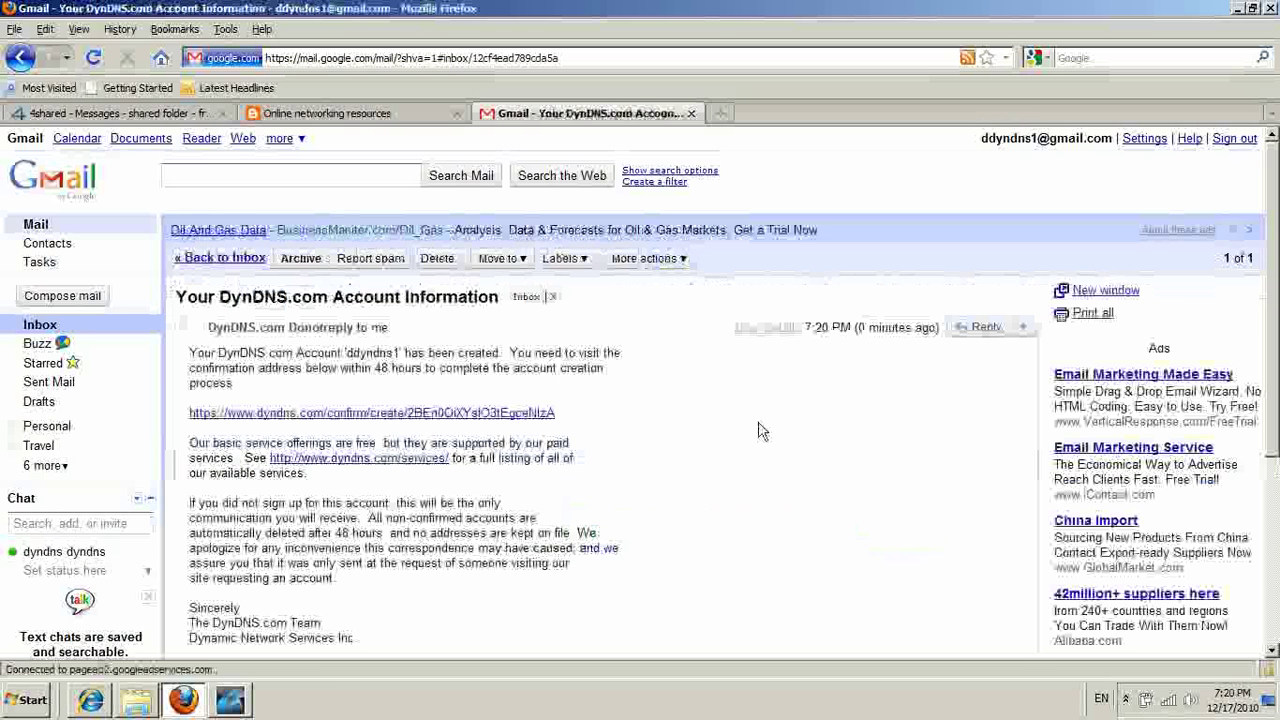
left_click(313, 413)
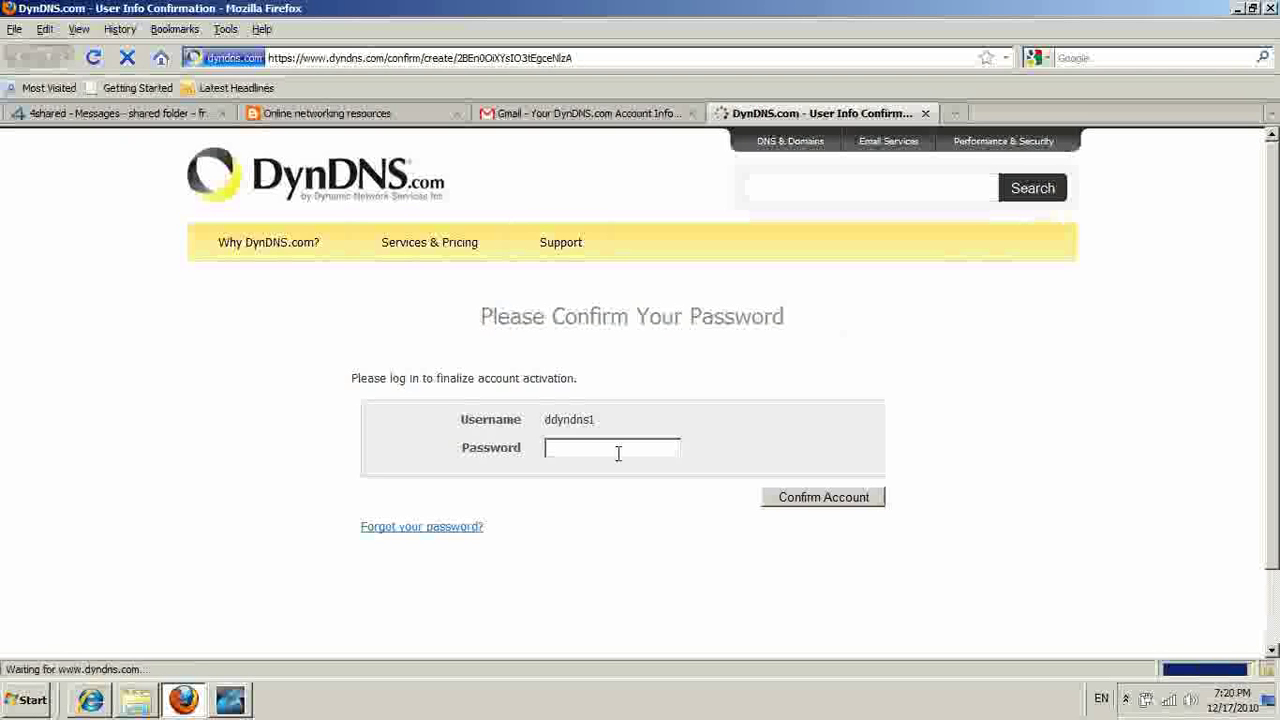
Confirm the account password to activate the DynDNS account, then log out.
type("••••••")
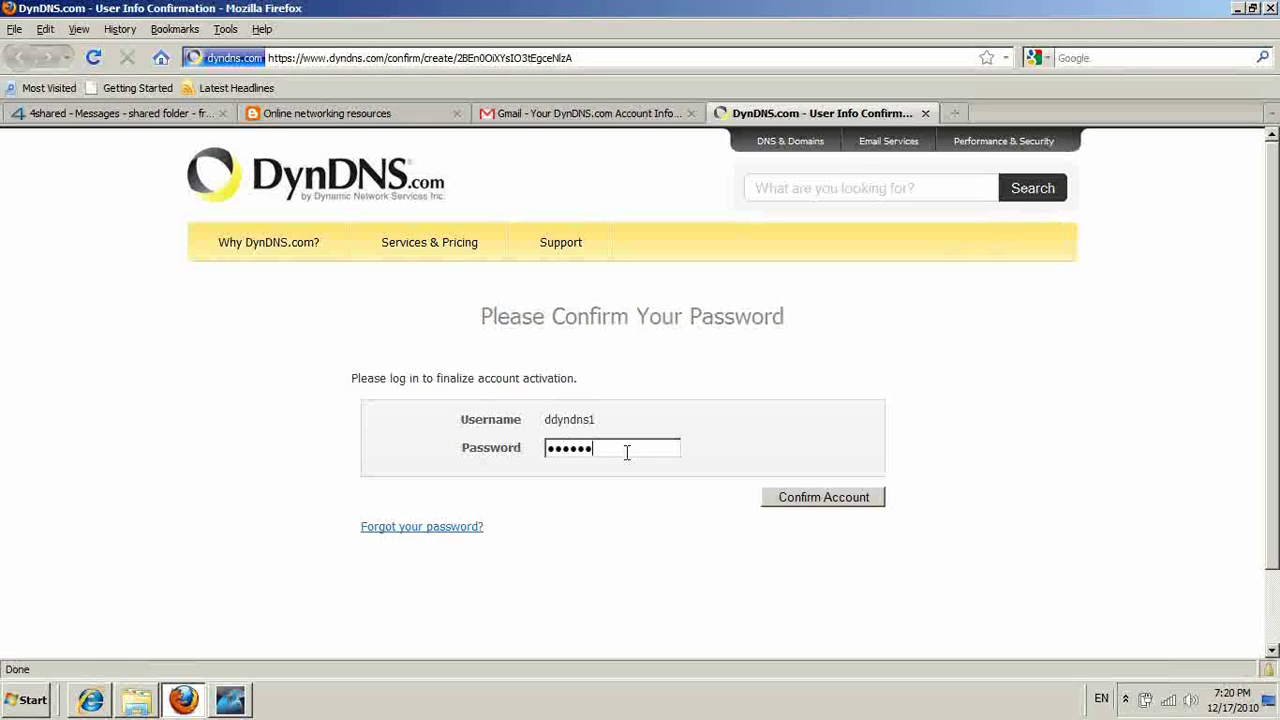
key("Return")
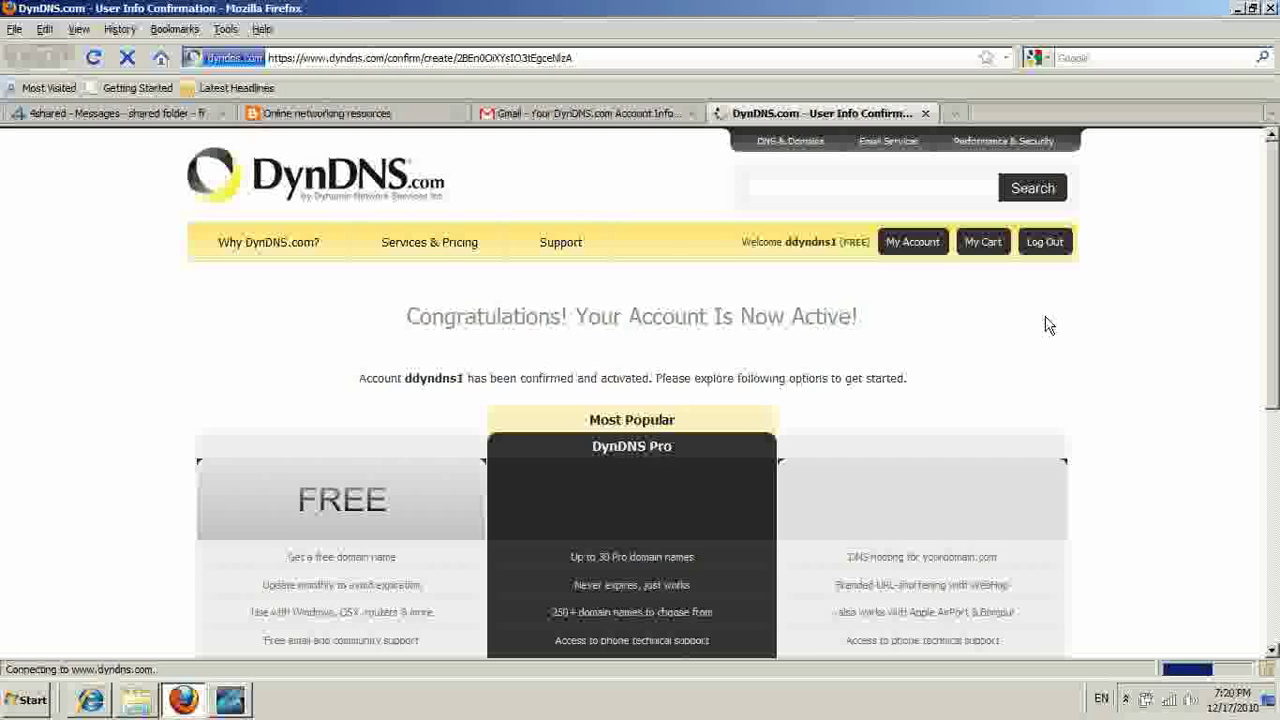
scroll(1060, 328, "down", 2)
scroll(1085, 207, "up", 2)
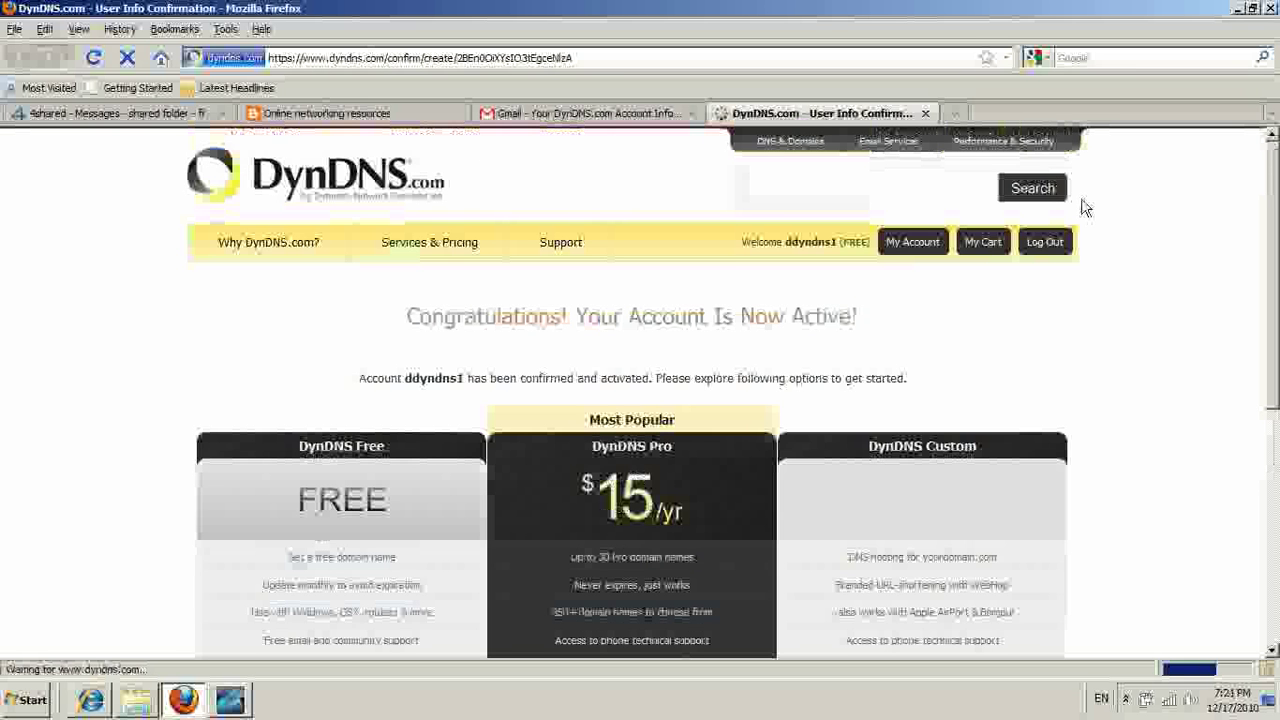
left_click(1045, 242)
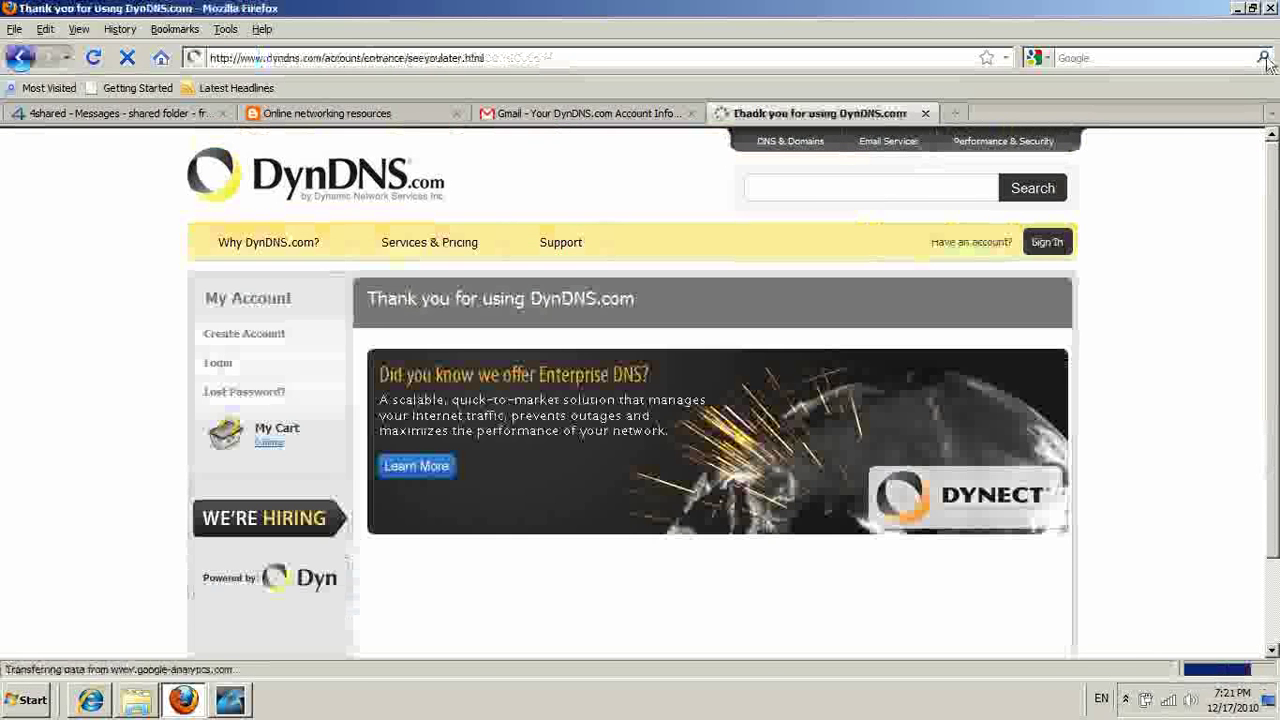
Sign in to DynDNS.com in Internet Explorer with the new username and password.
left_click(1238, 10)
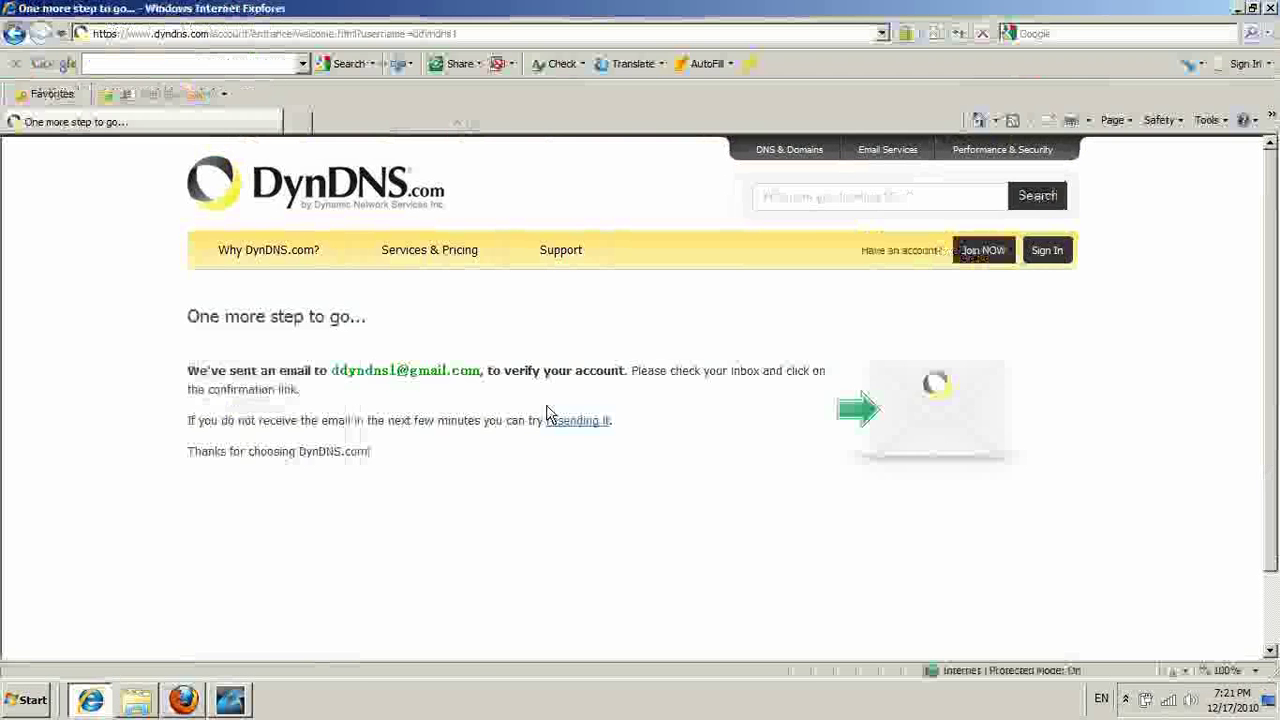
left_click(1050, 252)
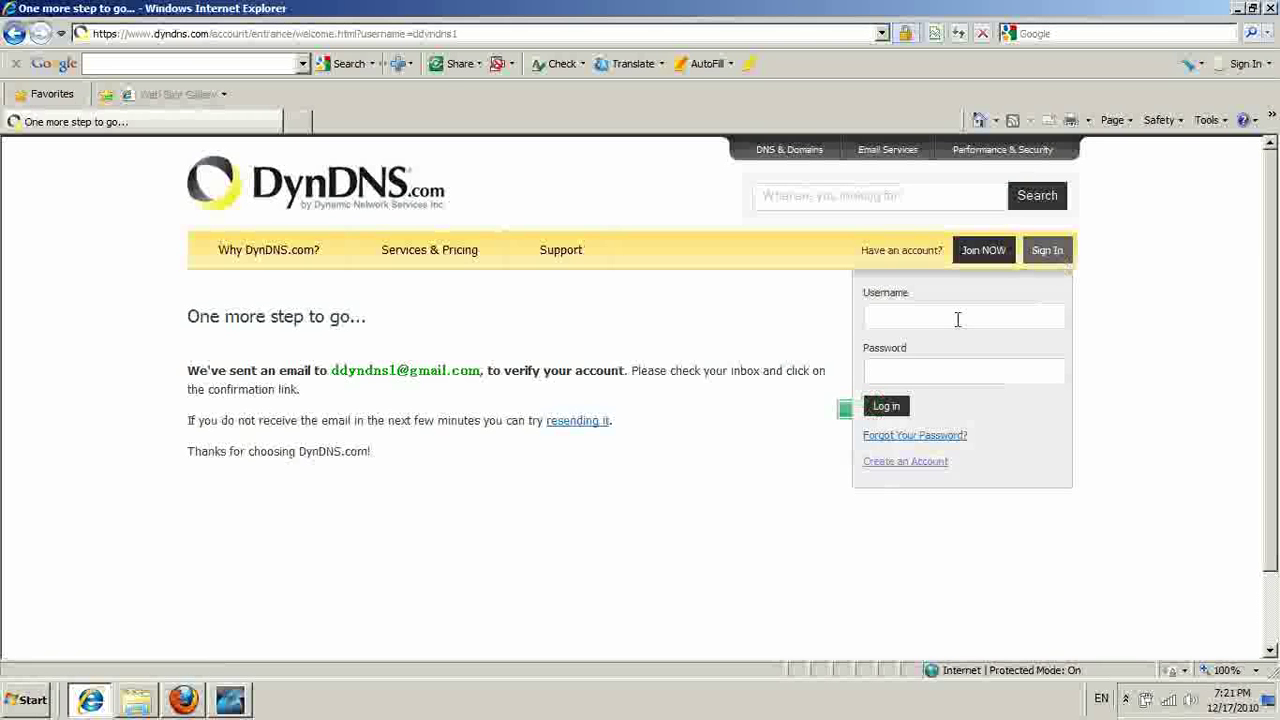
type("ddy")
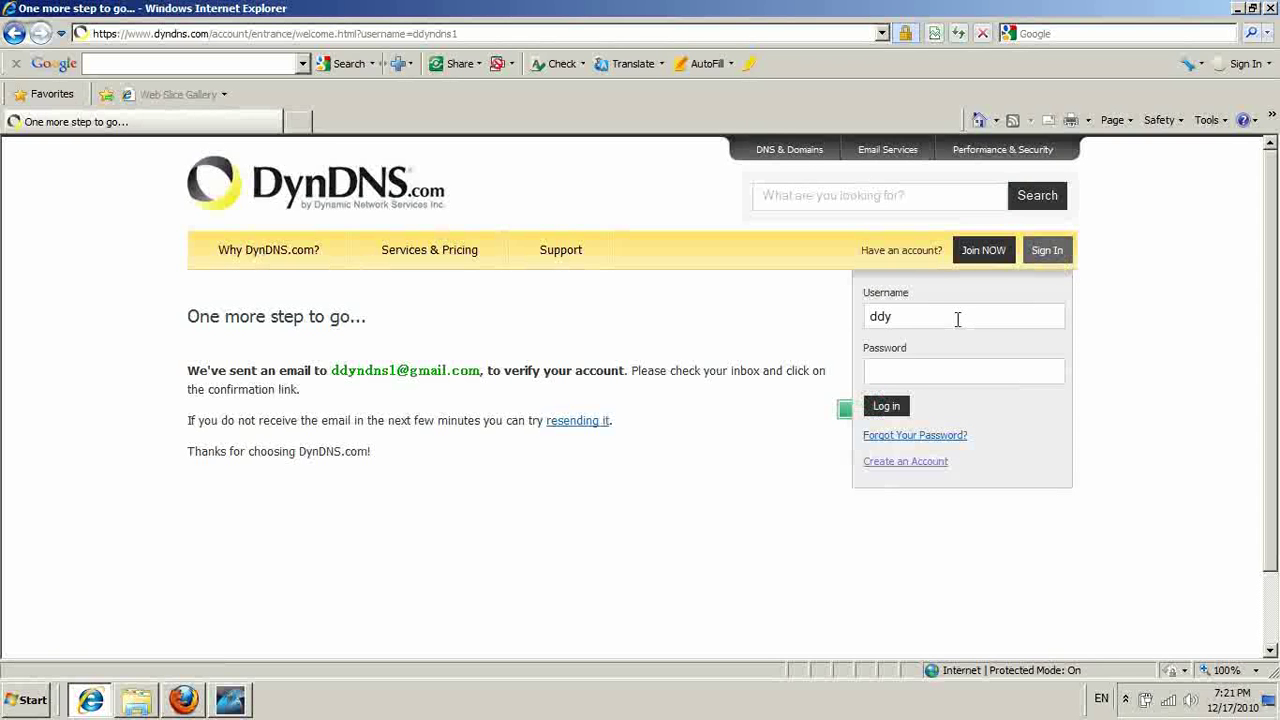
type("ndns")
left_click(983, 370)
type("••••")
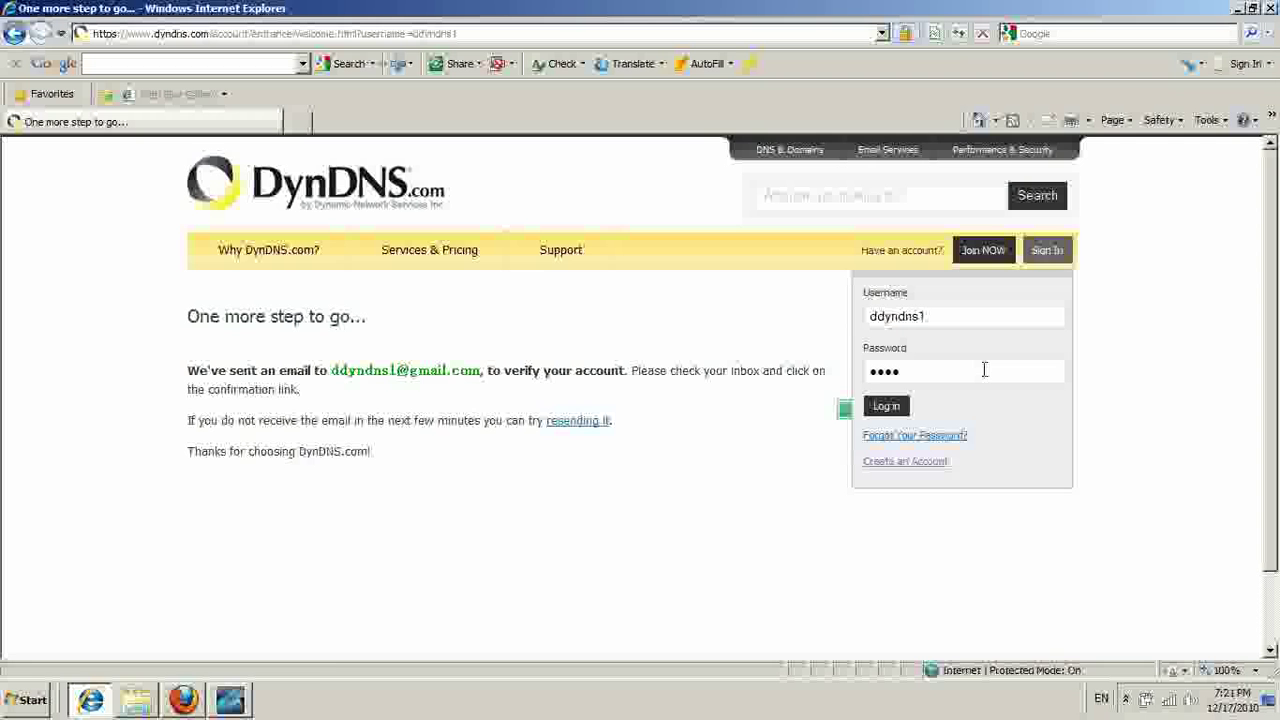
type("••")
key("Return")
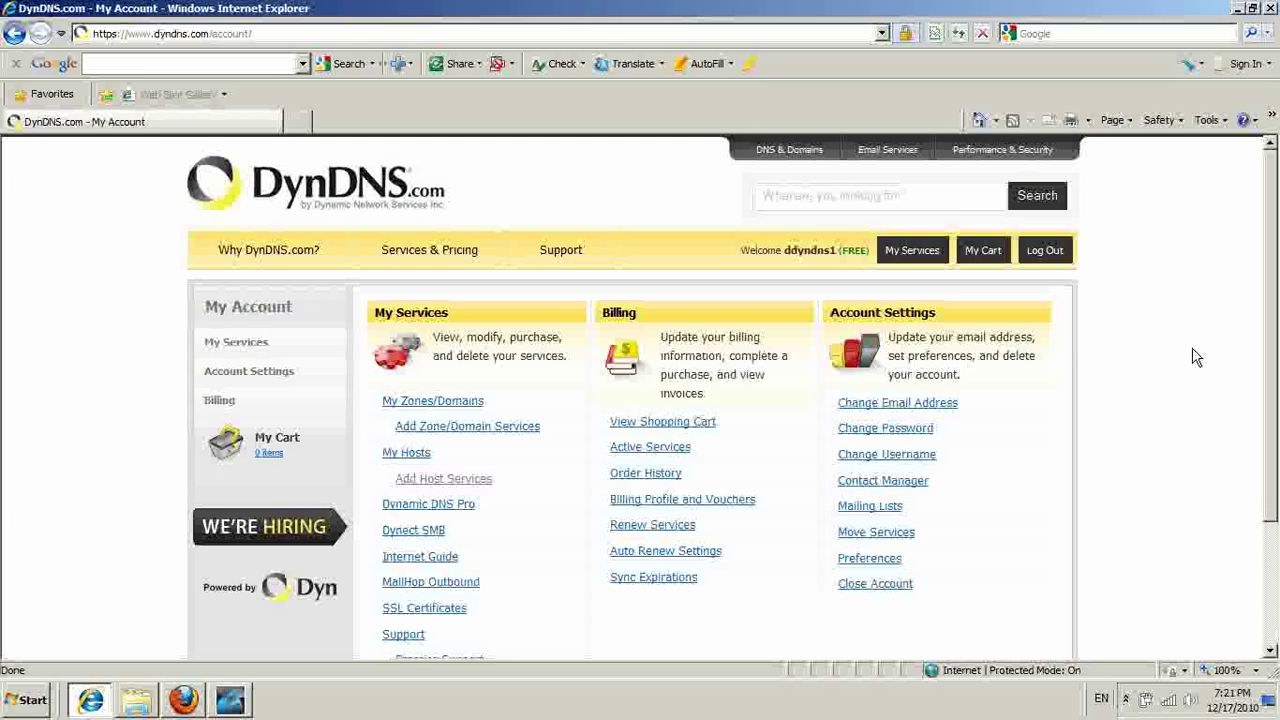
Start a new host named ddyndns12 on the dyndns.org domain.
left_click(473, 487)
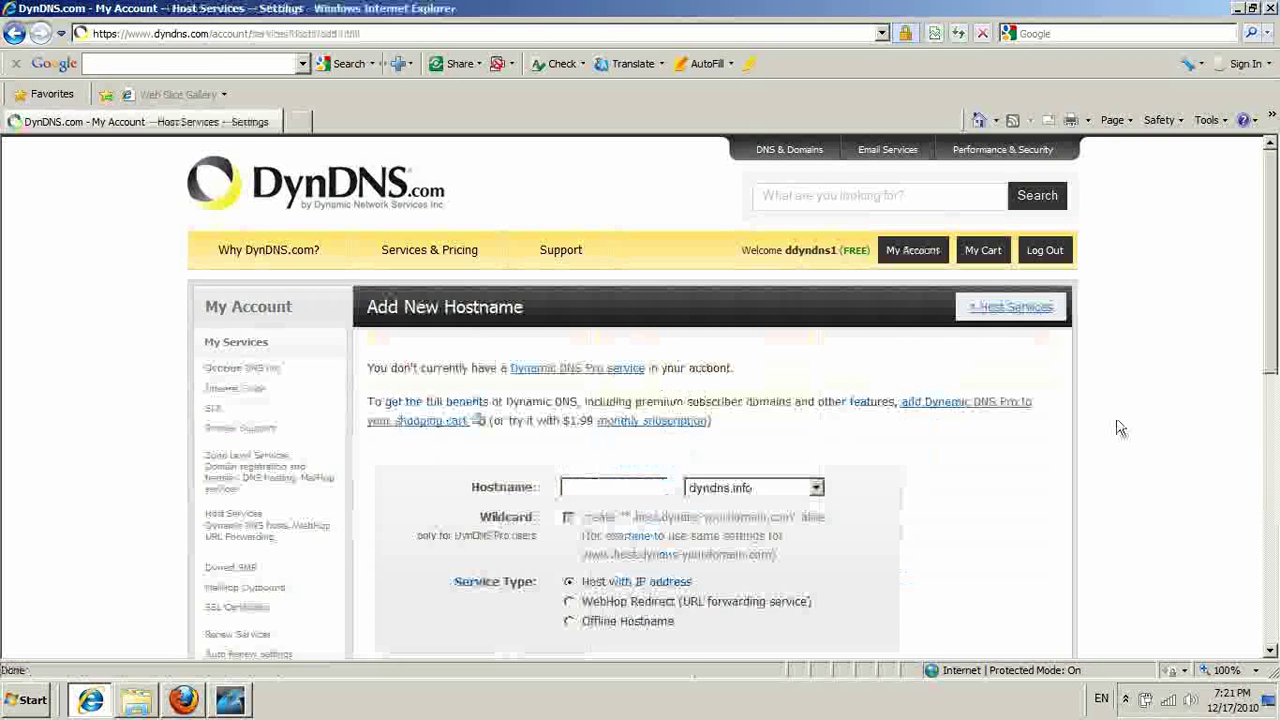
scroll(605, 350, "down", 3)
left_click(618, 332)
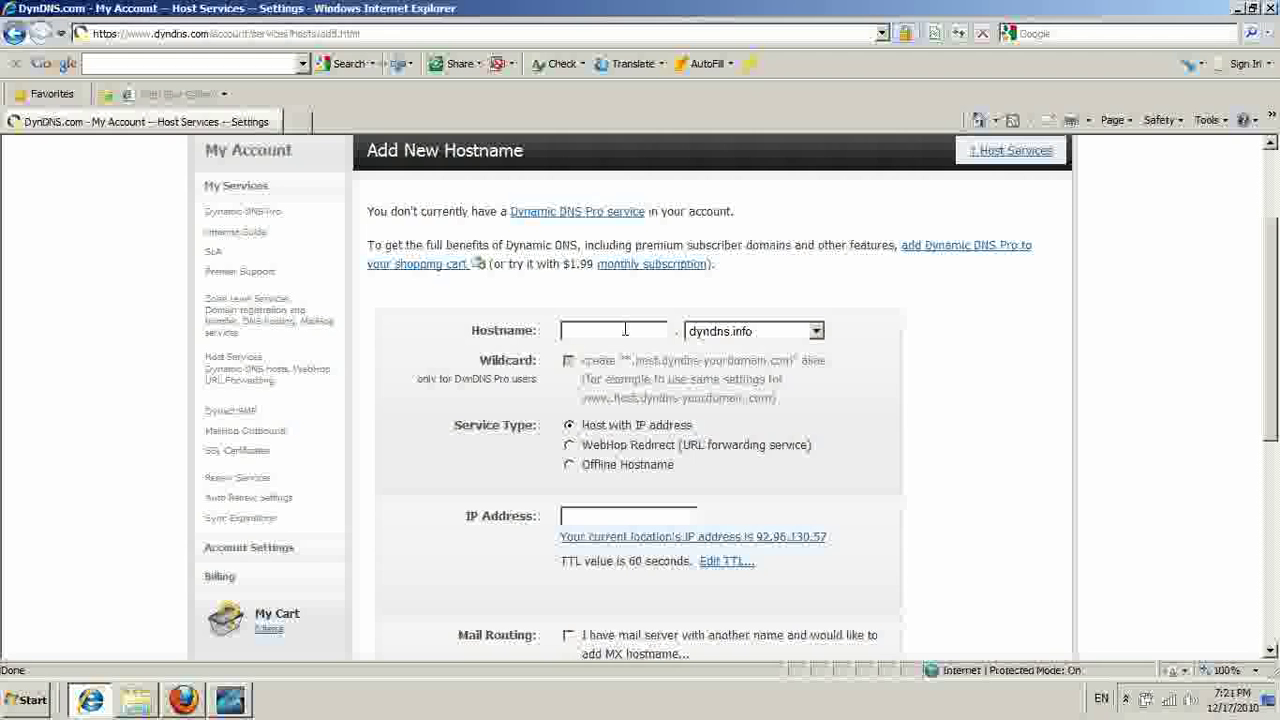
type("ddy")
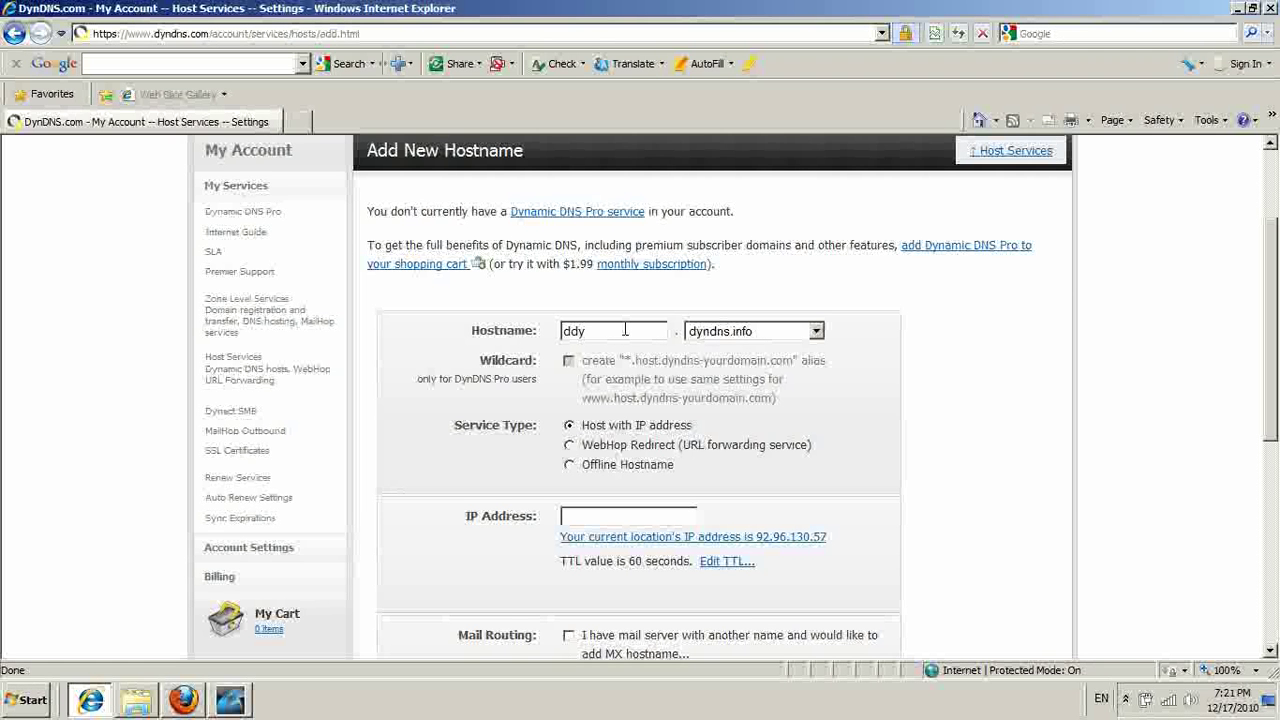
type("n")
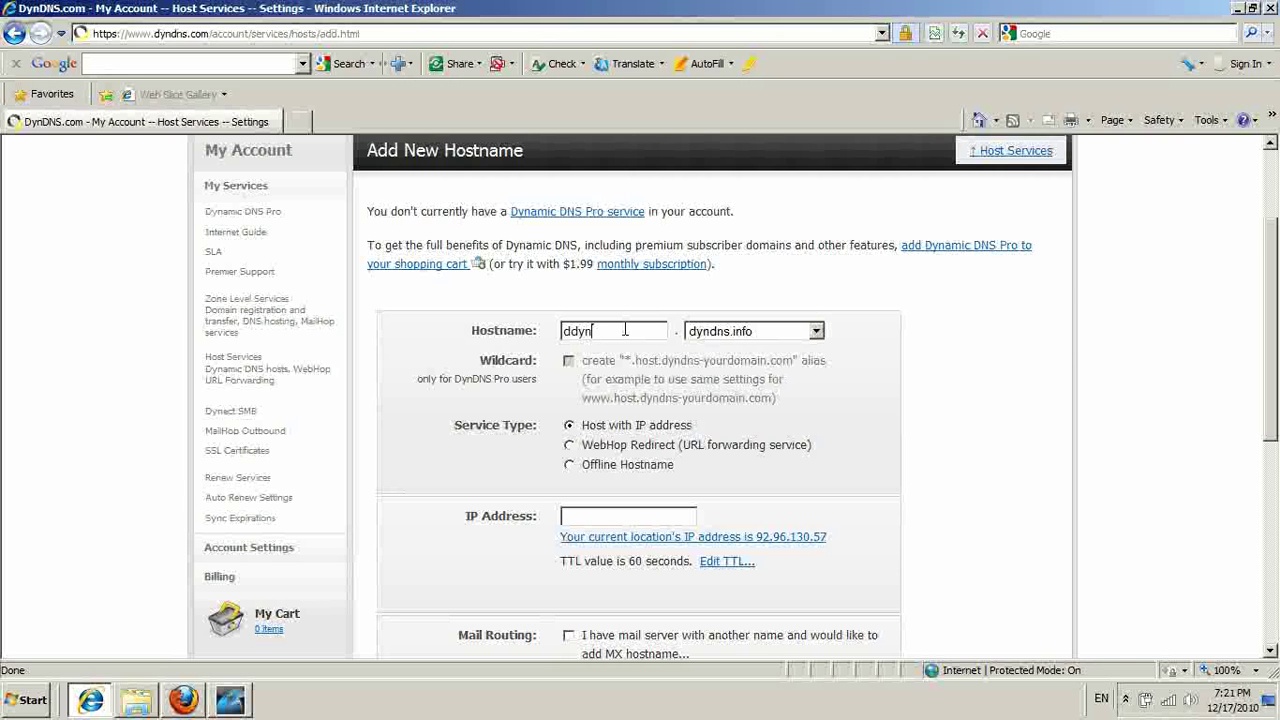
type("dns12")
left_click(816, 335)
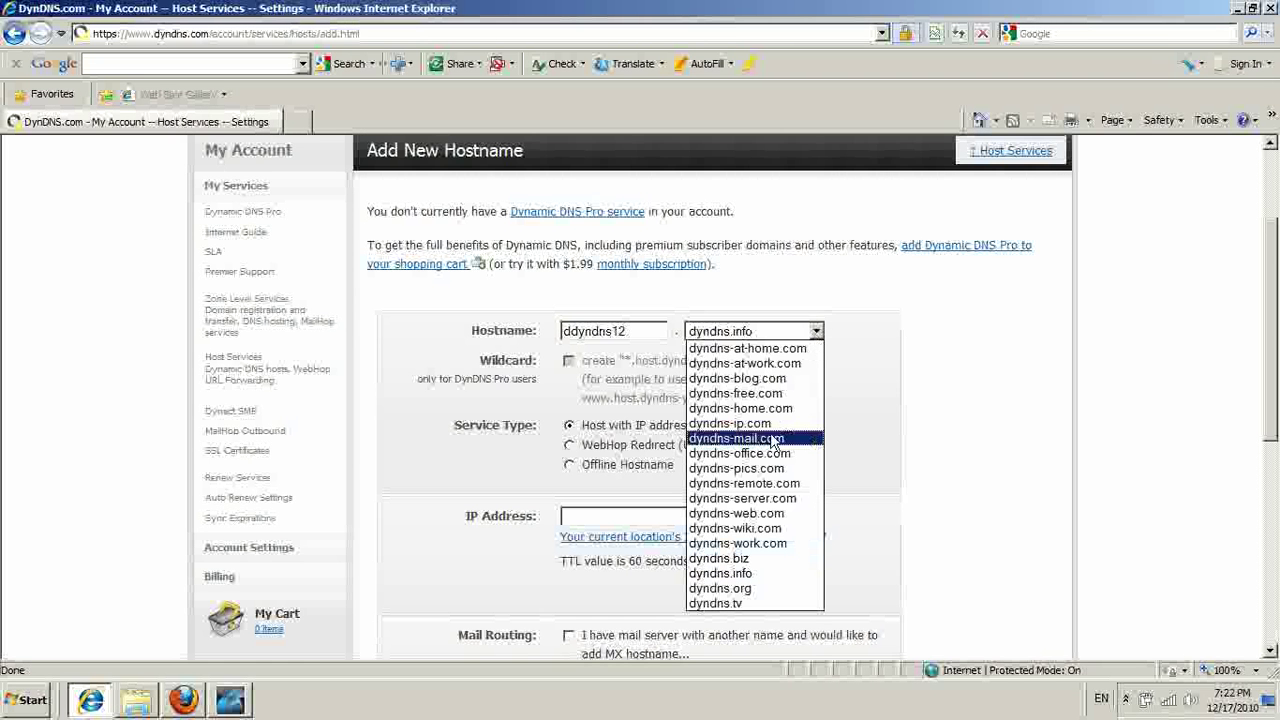
left_click(771, 589)
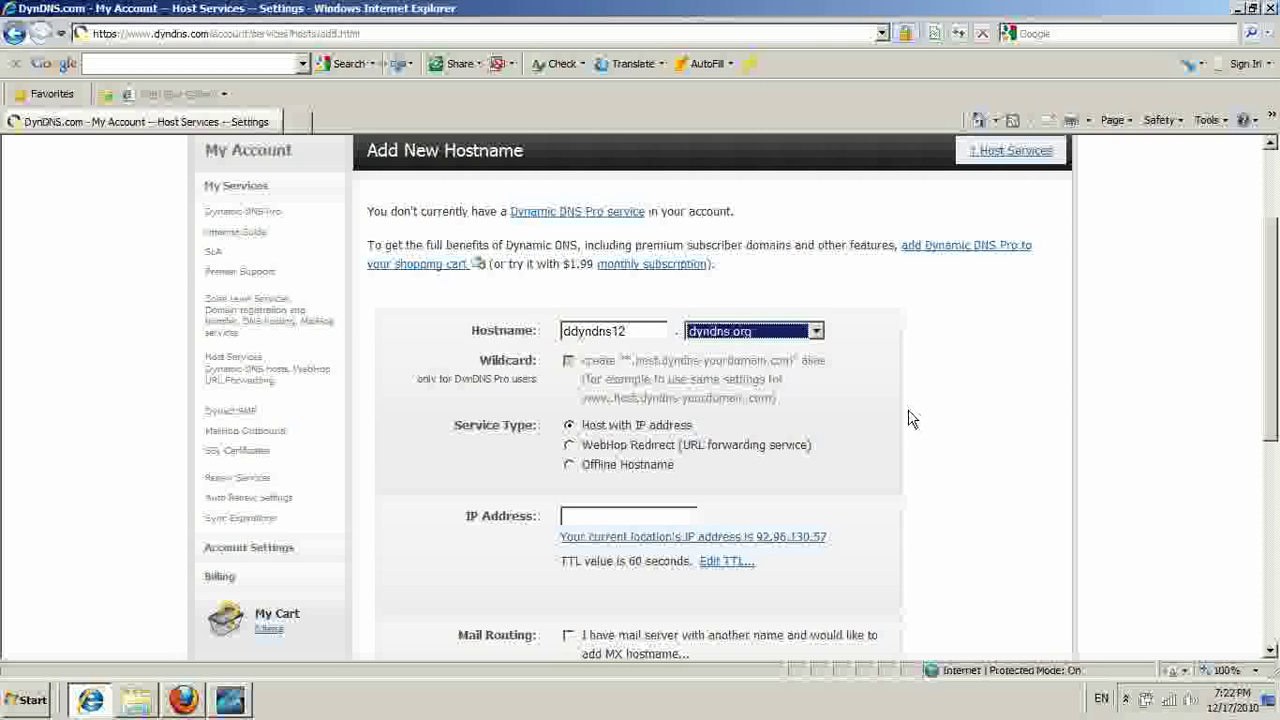
scroll(920, 430, "down", 3)
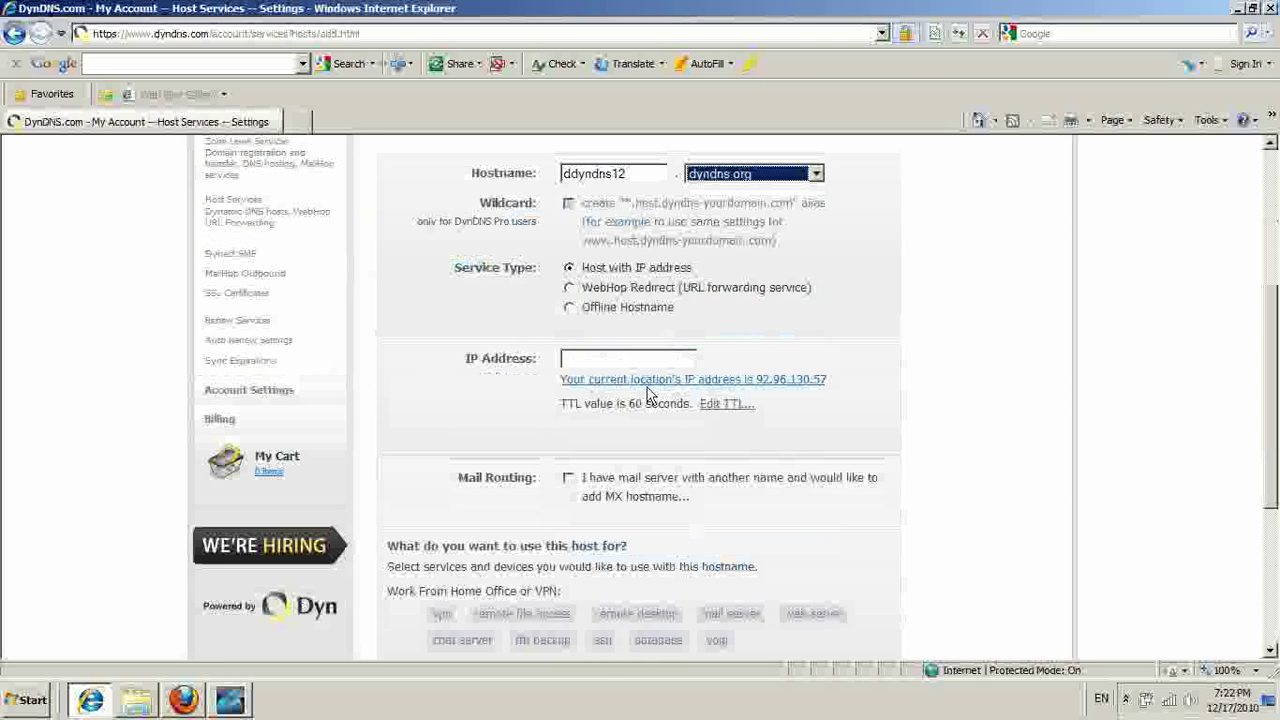
left_click(716, 385)
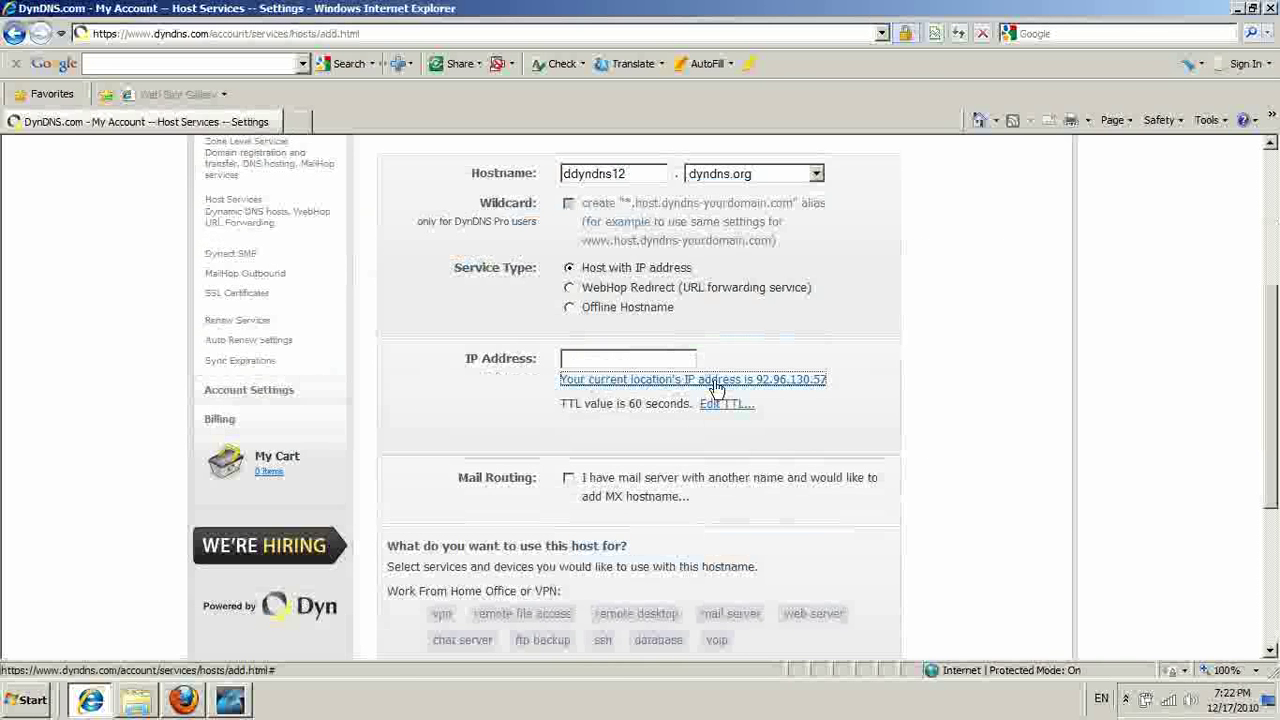
scroll(1000, 356, "down", 2)
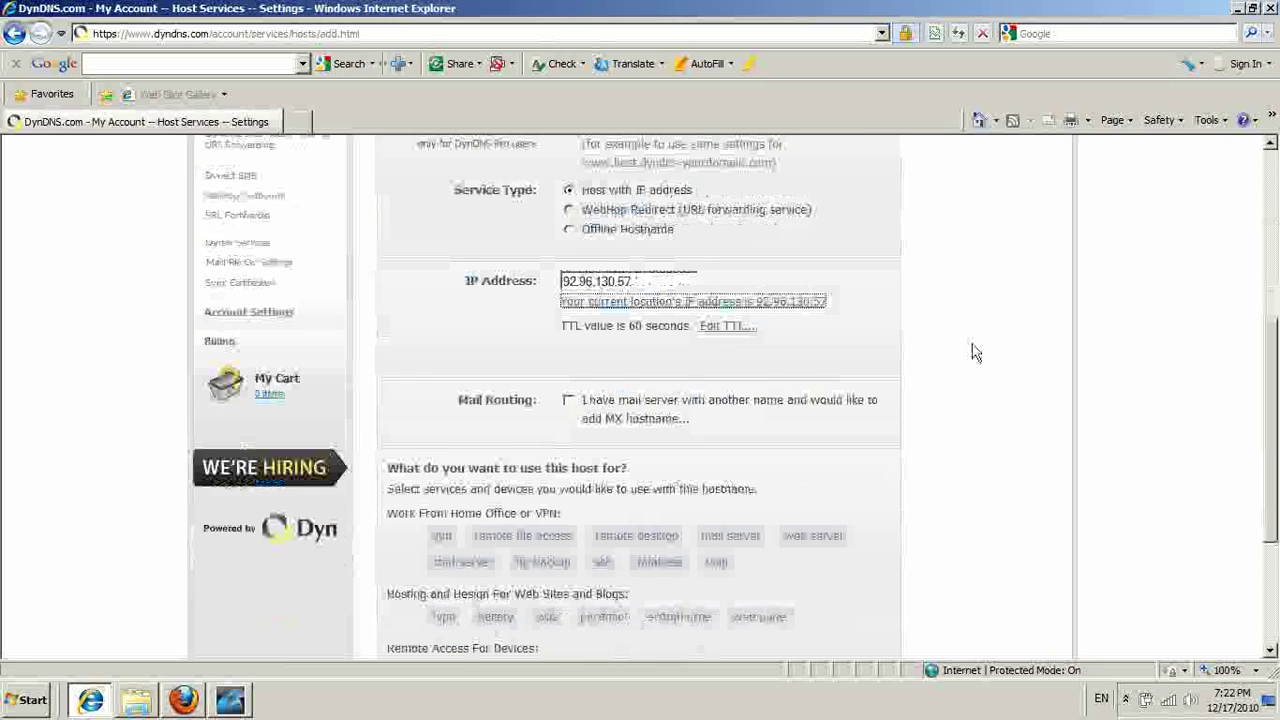
scroll(900, 380, "down", 2)
scroll(828, 408, "down", 4)
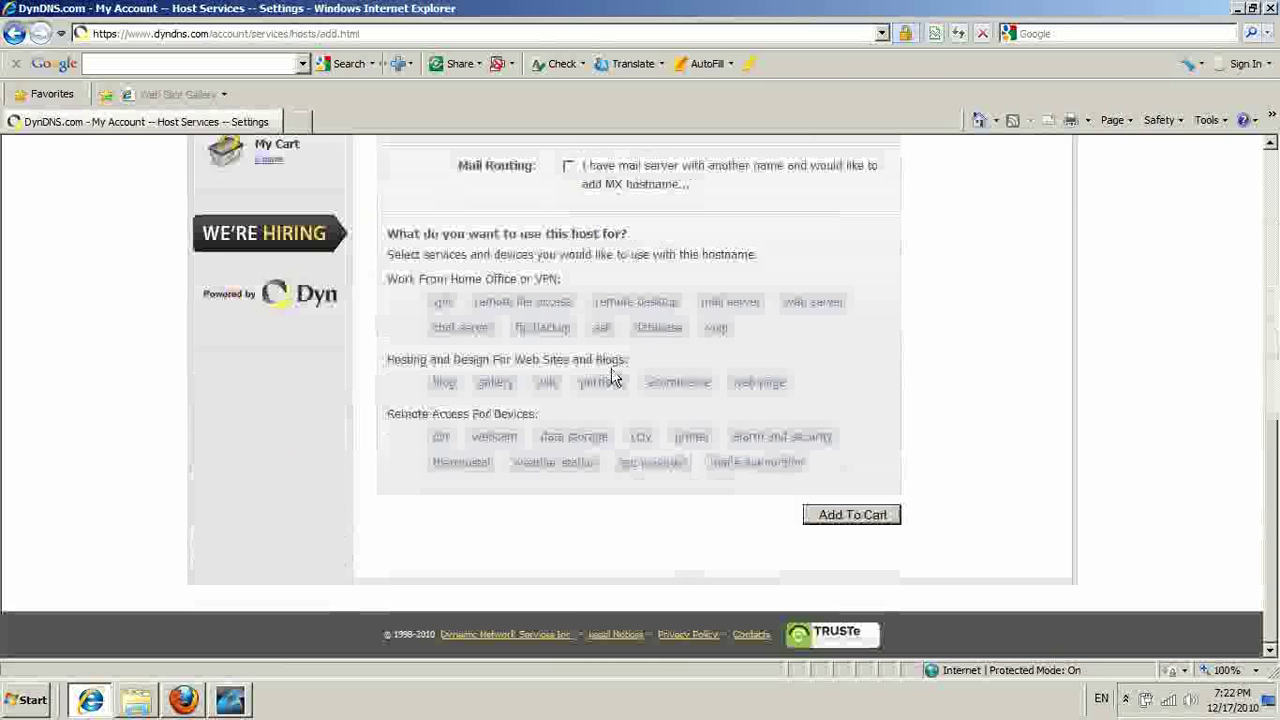
left_click(441, 301)
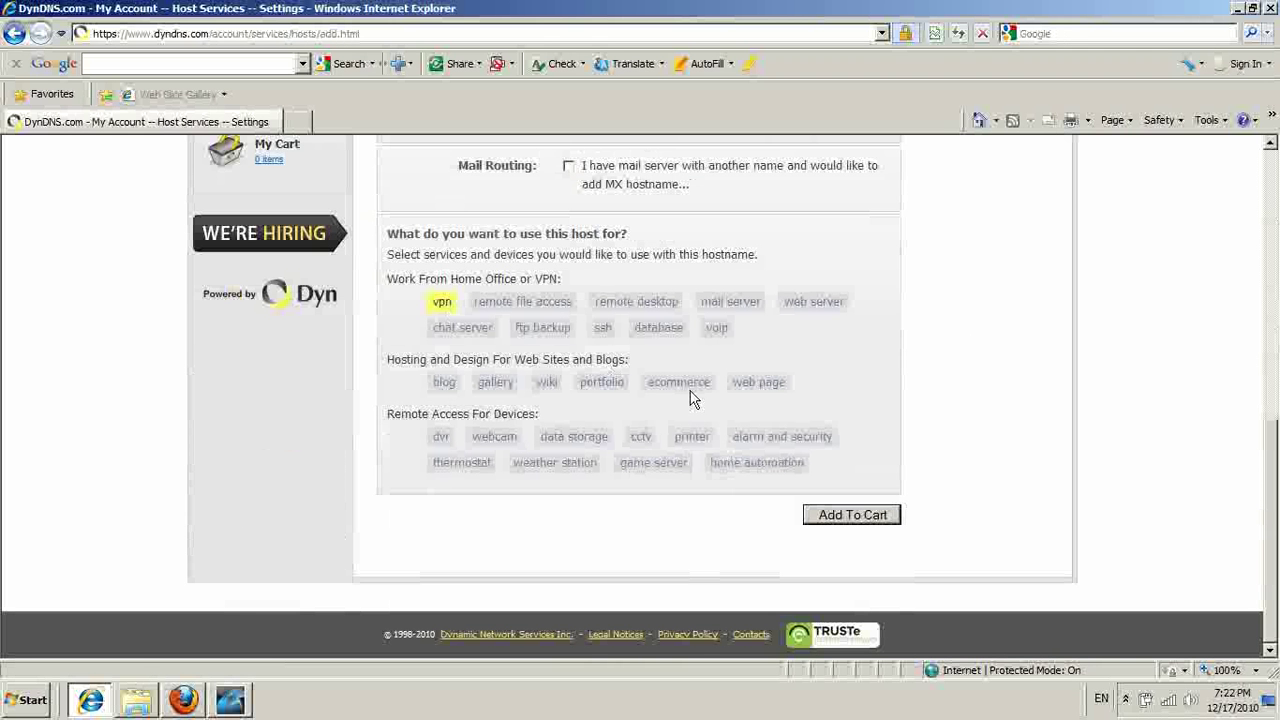
left_click(881, 518)
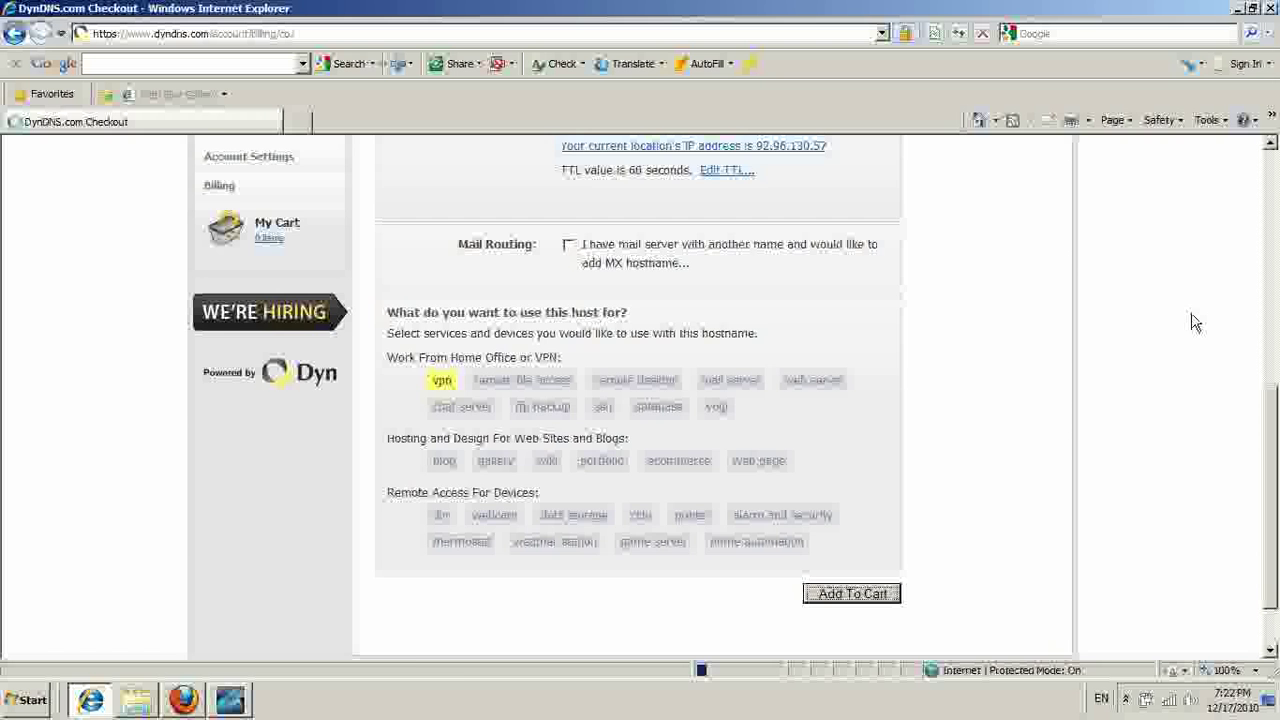
Check out the free cart and activate the ddyndns12.dyndns.org host service.
scroll(1097, 436, "down", 3)
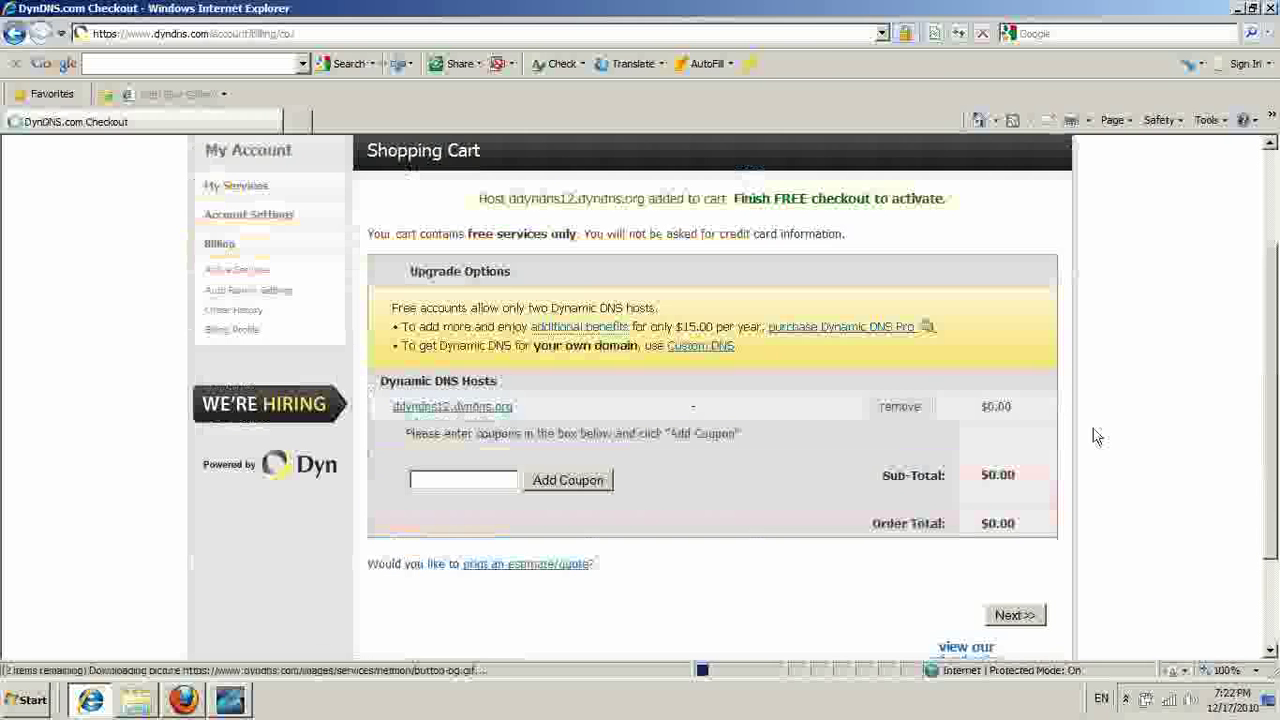
scroll(815, 408, "down", 2)
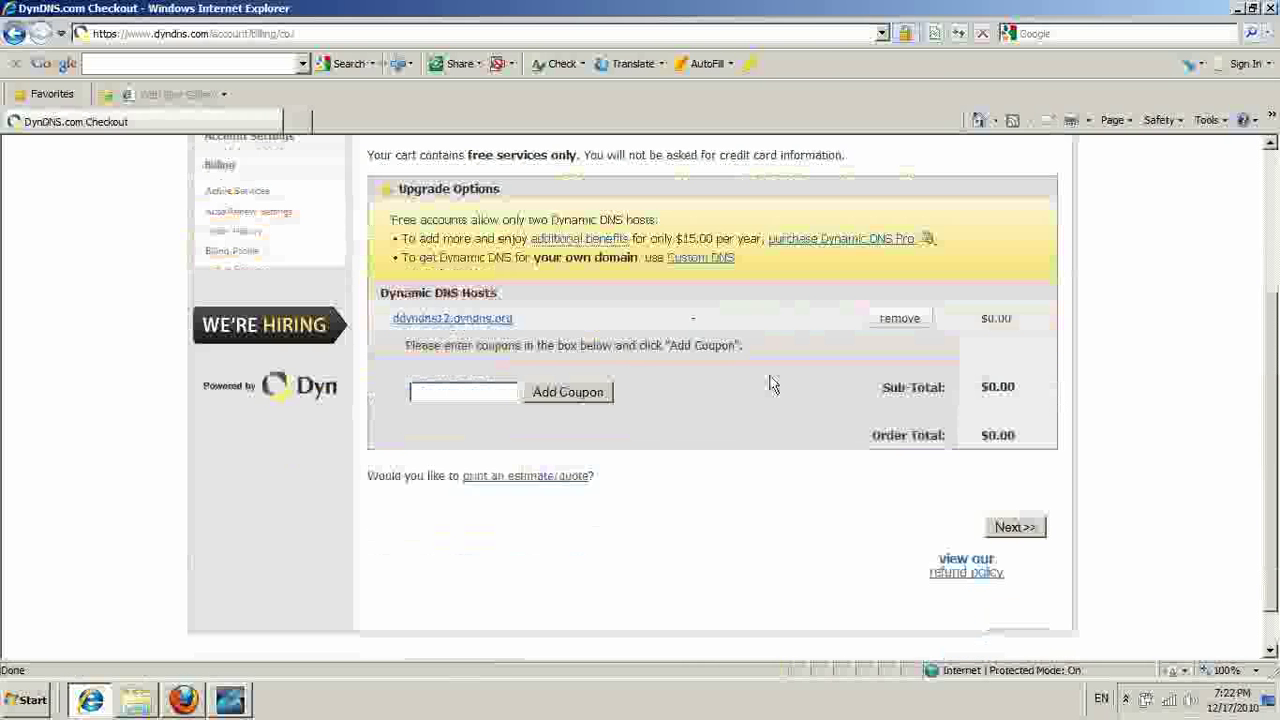
left_click(1024, 530)
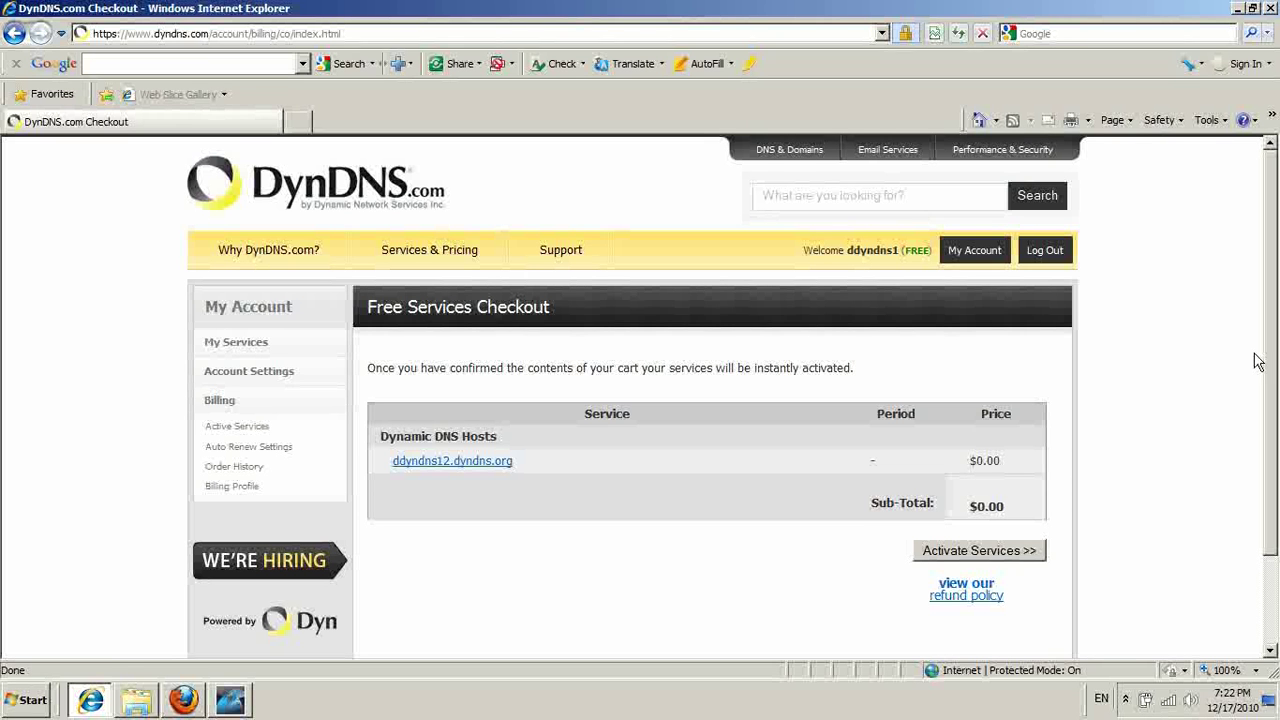
left_click(1010, 556)
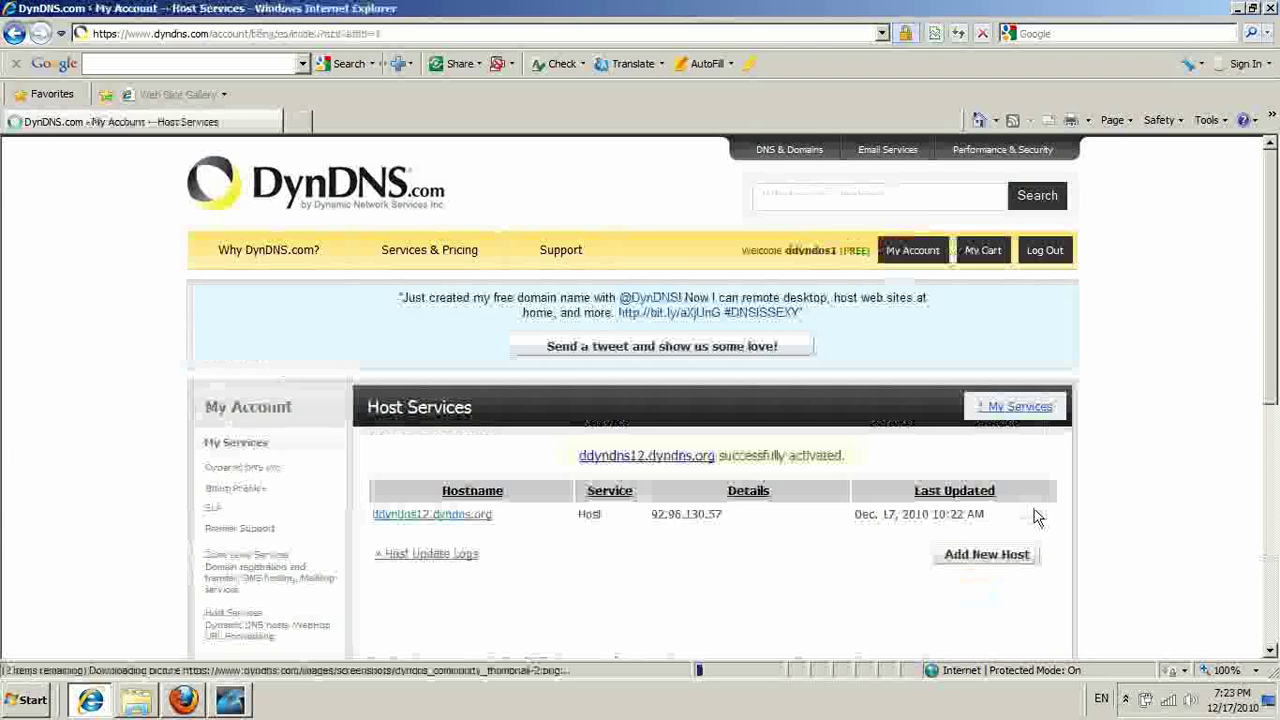
Copy the hostname ddyndns12.dyndns.org from the Host Services table.
scroll(1130, 490, "down", 1)
scroll(1130, 490, "down", 1)
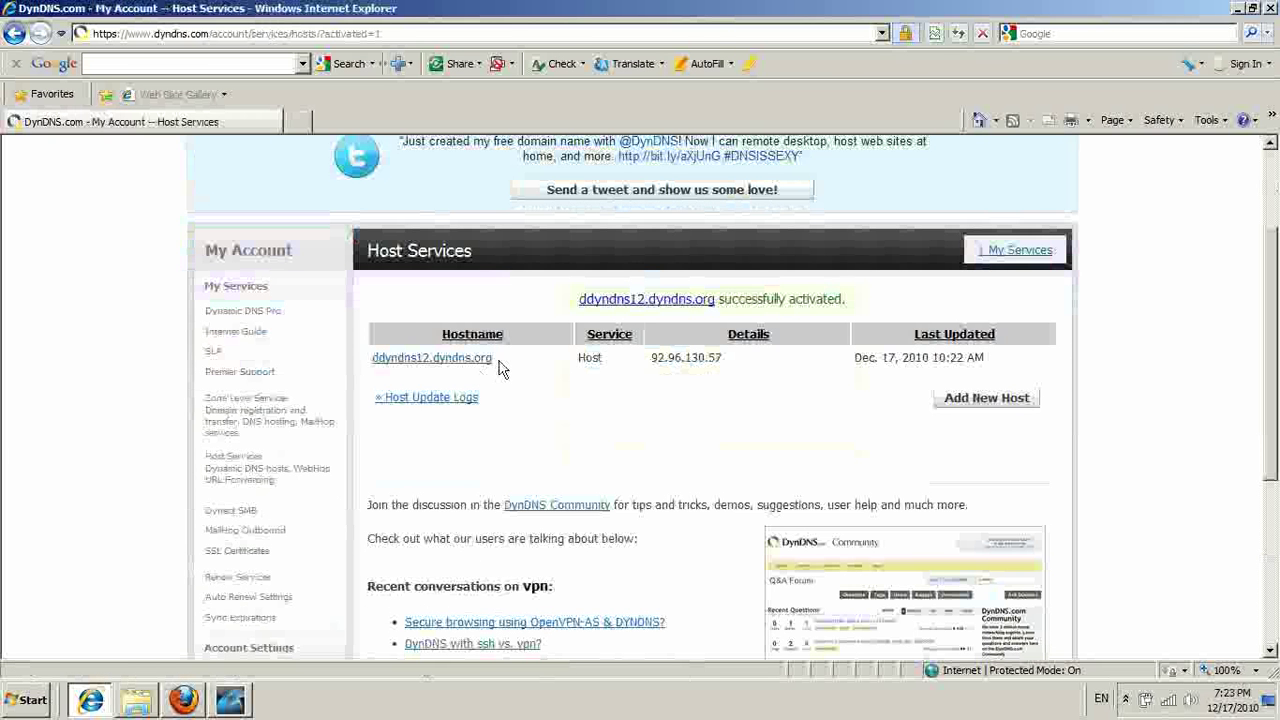
left_click_drag(502, 369, 393, 372)
right_click(400, 370)
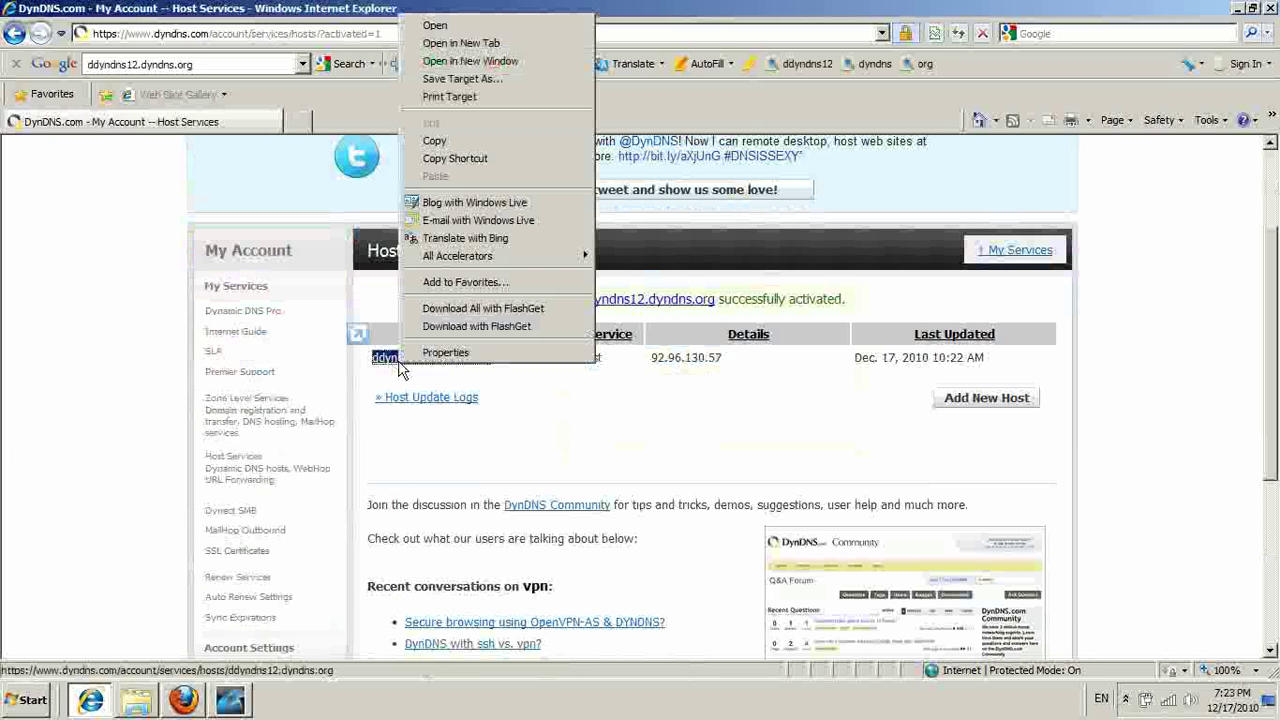
left_click(530, 143)
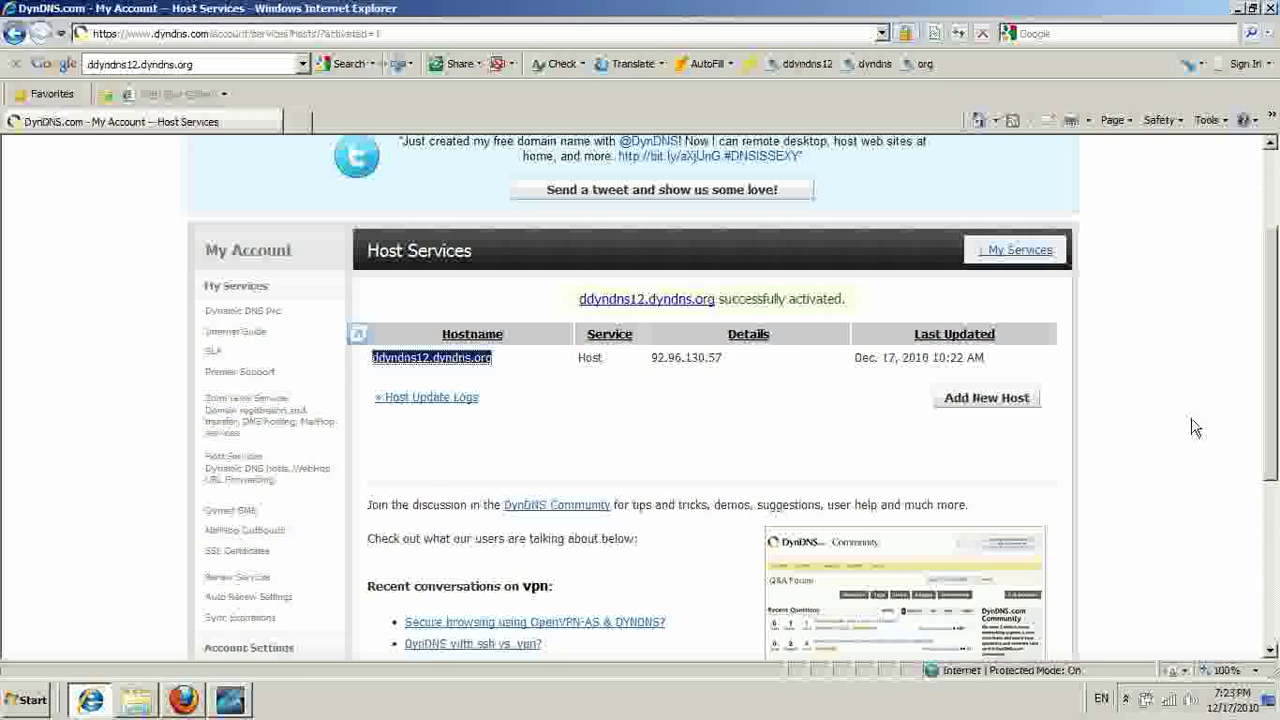
scroll(1190, 430, "up", 3)
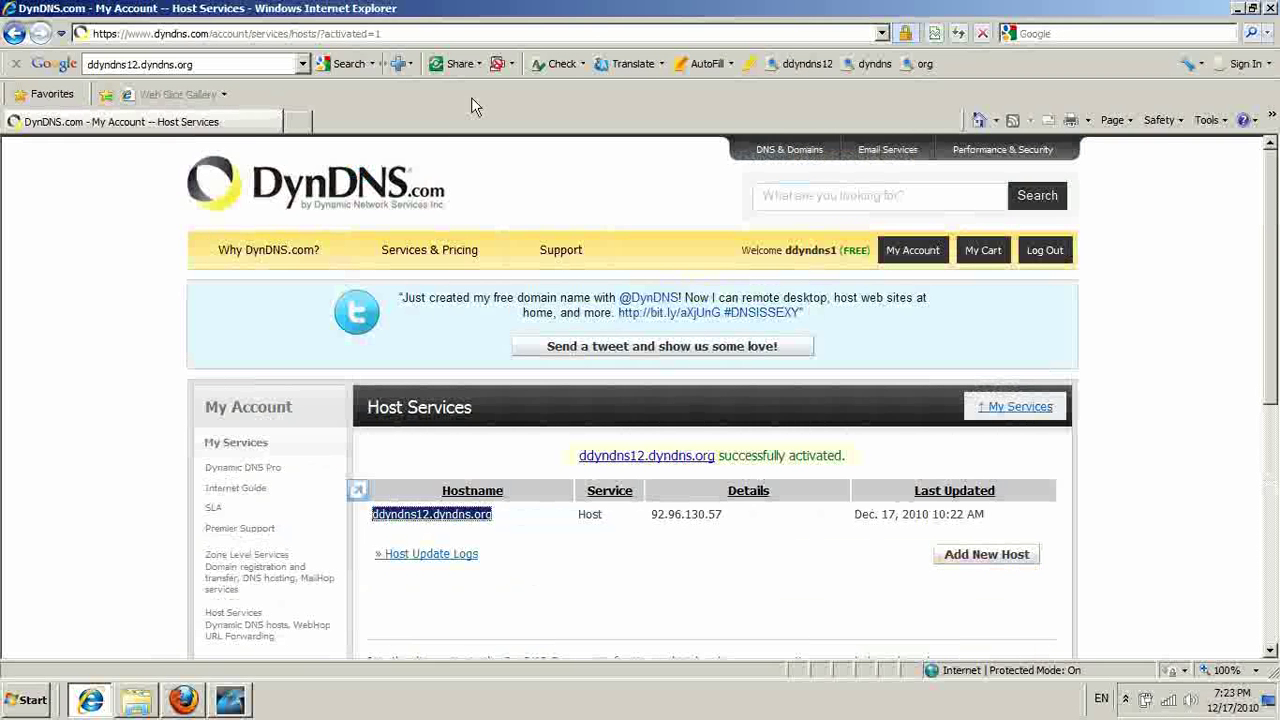
right_click(250, 123)
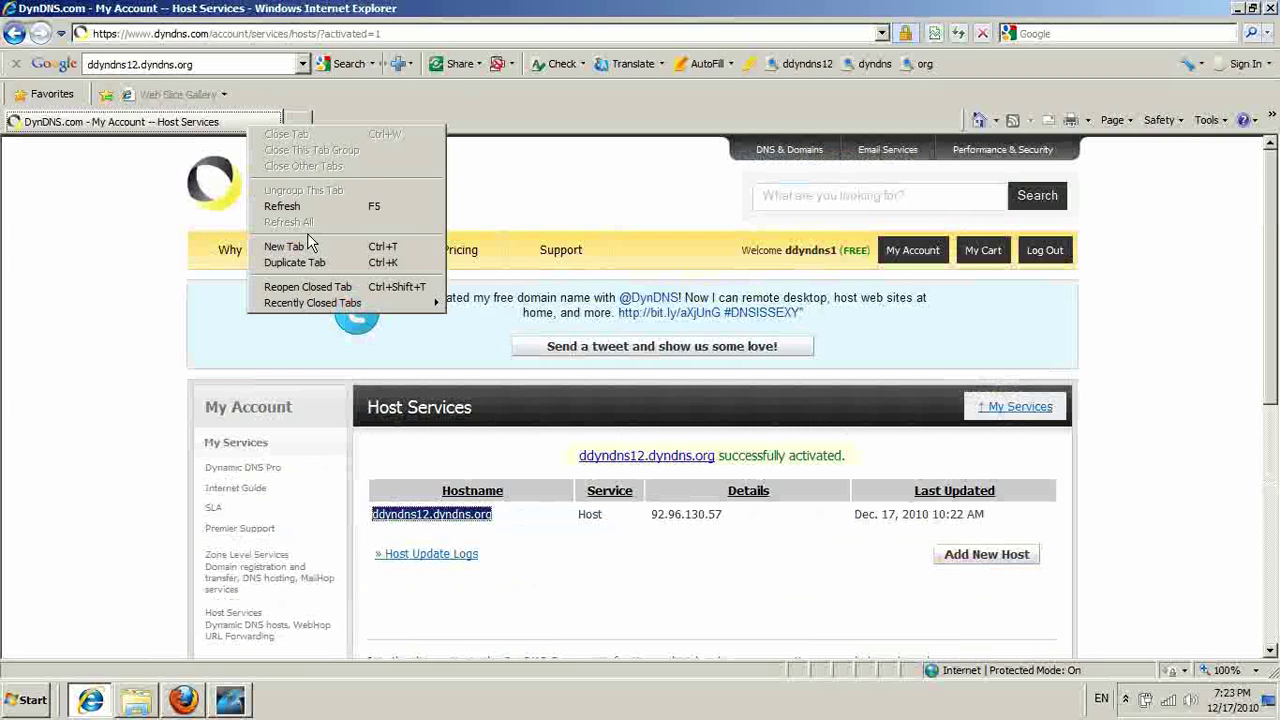
Run ipconfig in Command Prompt to find the default gateway 192.168.250.1.
left_click(310, 246)
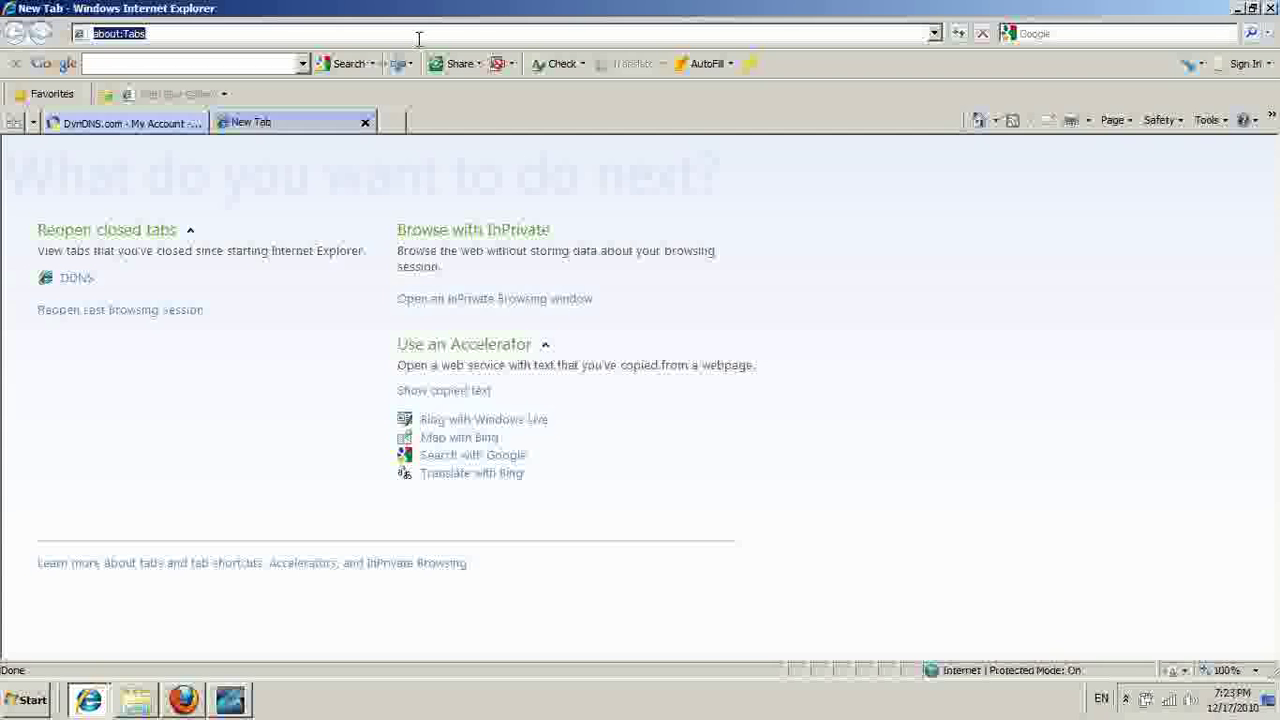
left_click(414, 37)
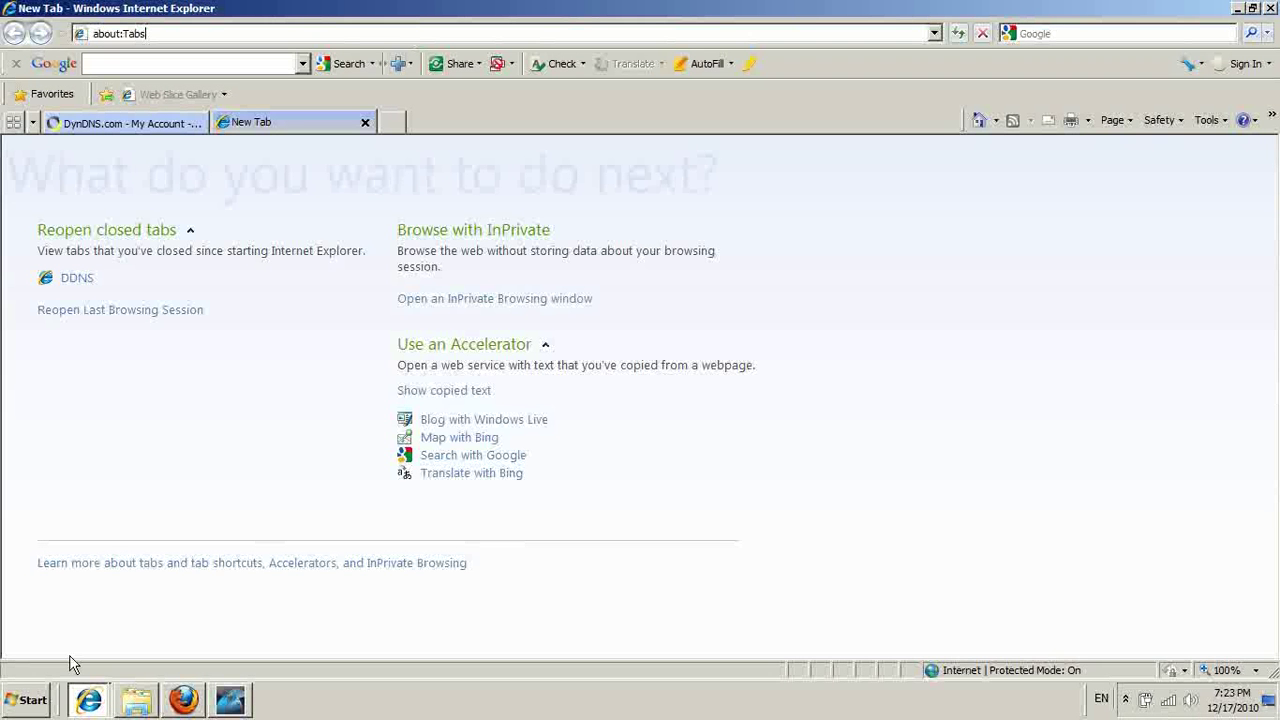
left_click(28, 703)
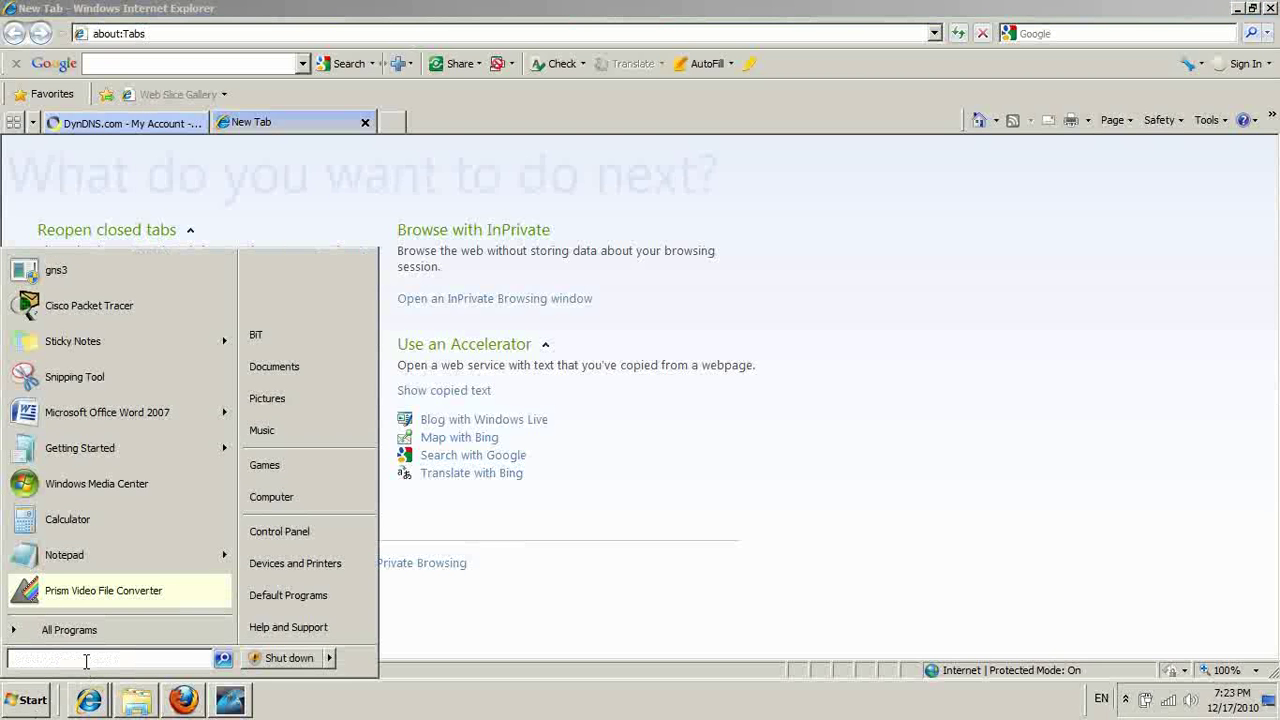
type("c")
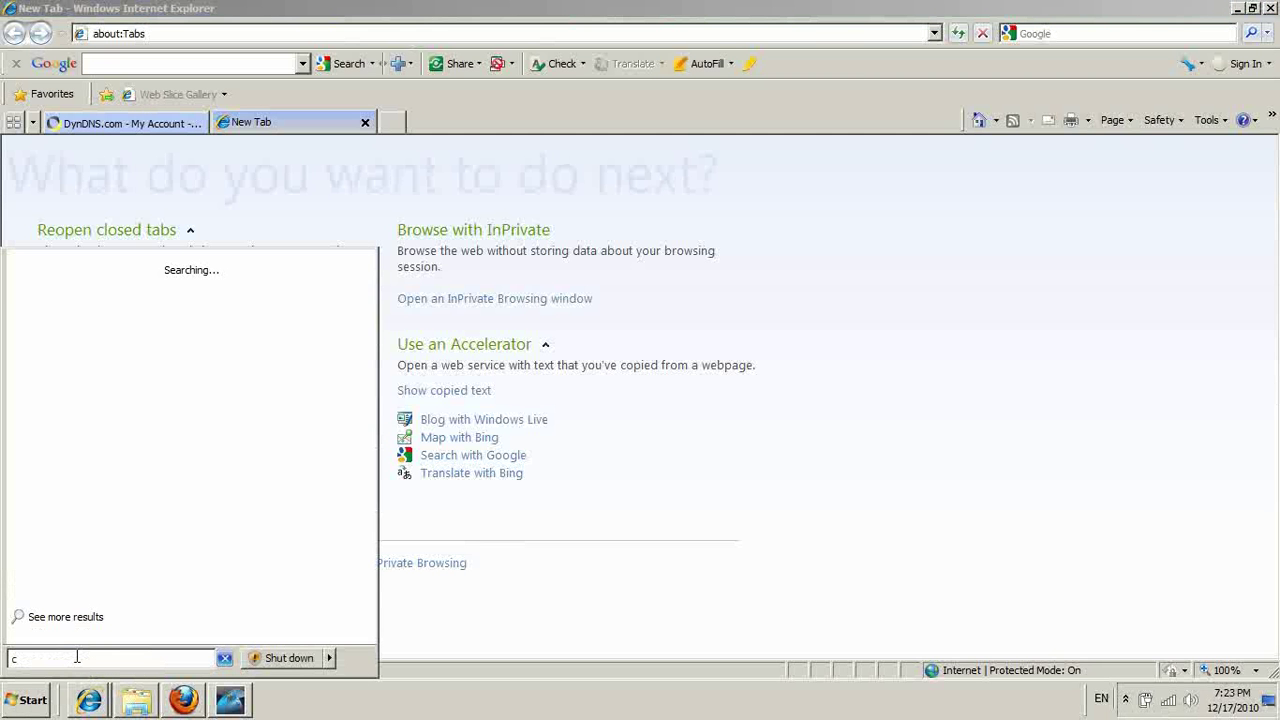
type("md")
key("Return")
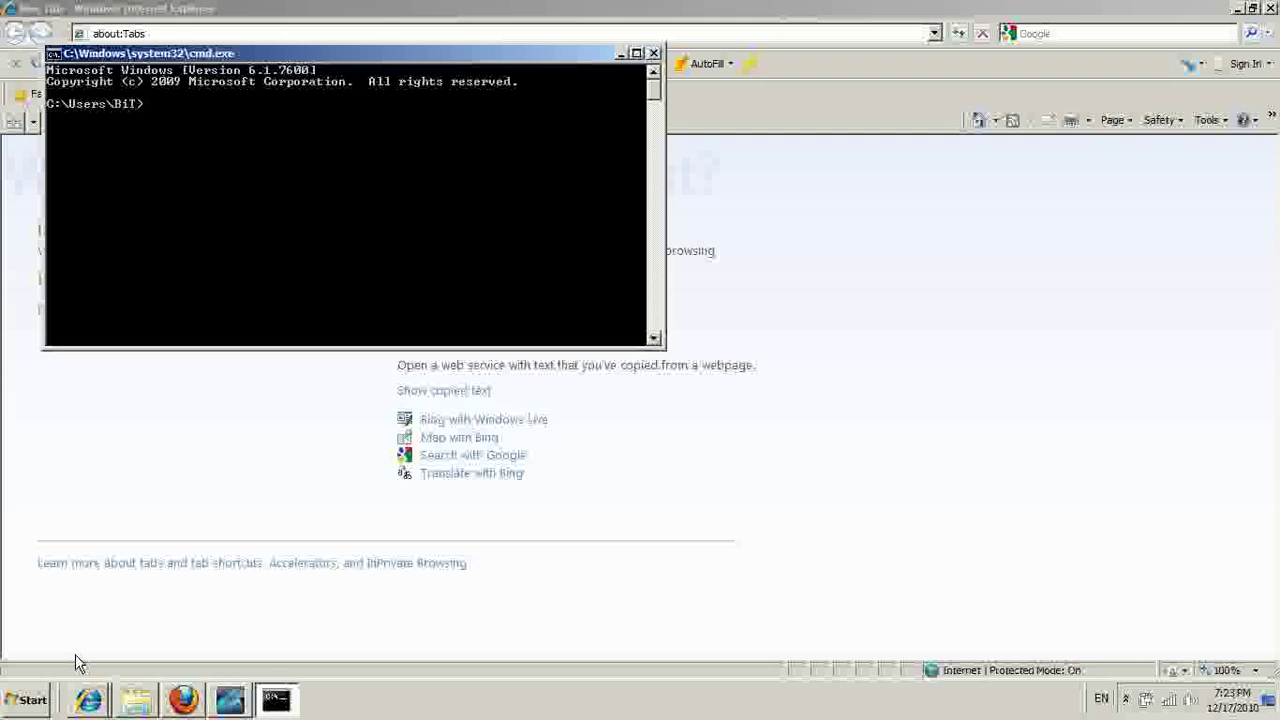
left_click_drag(458, 57, 563, 104)
type("ipconfig")
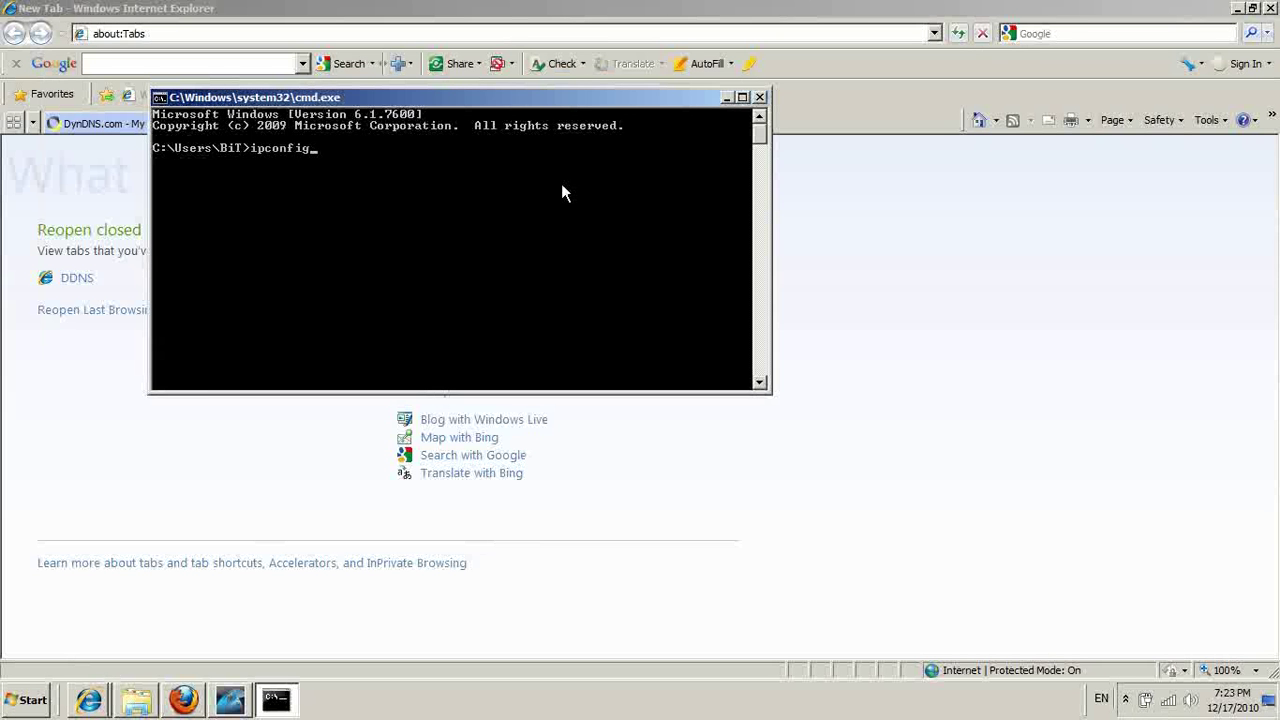
key("Return")
scroll(563, 190, "up", 2)
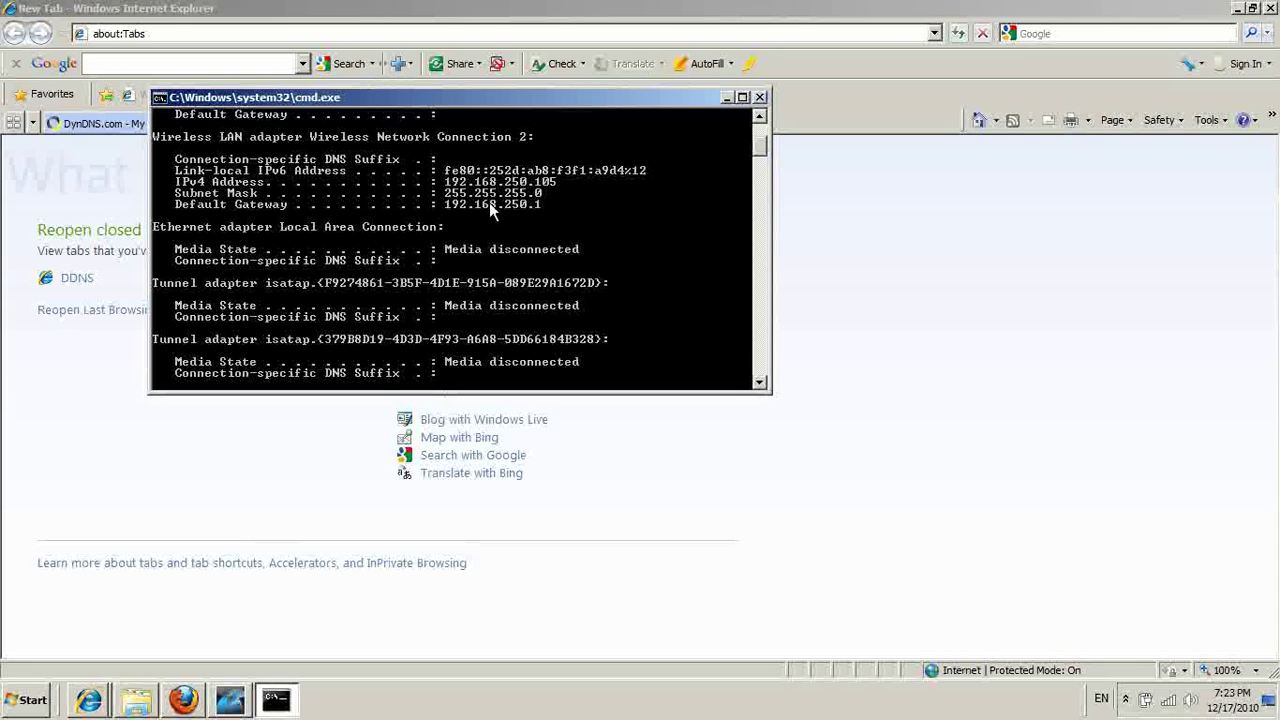
left_click(727, 98)
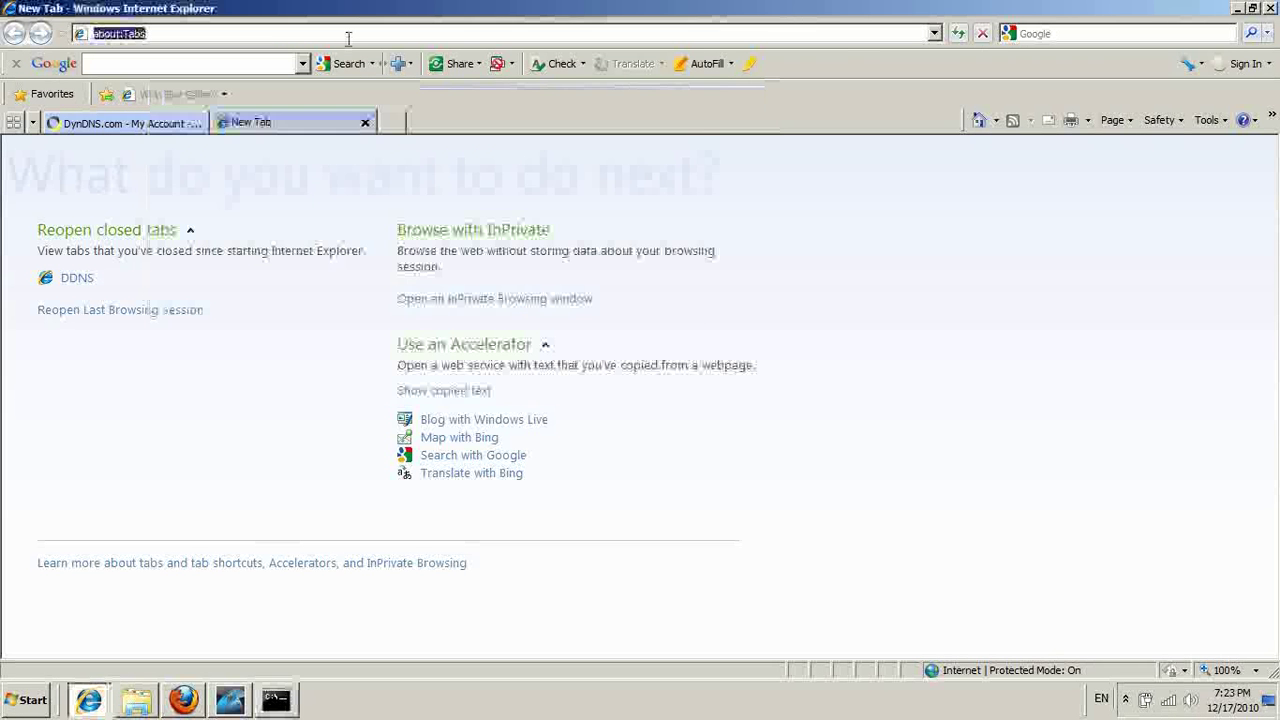
type("192")
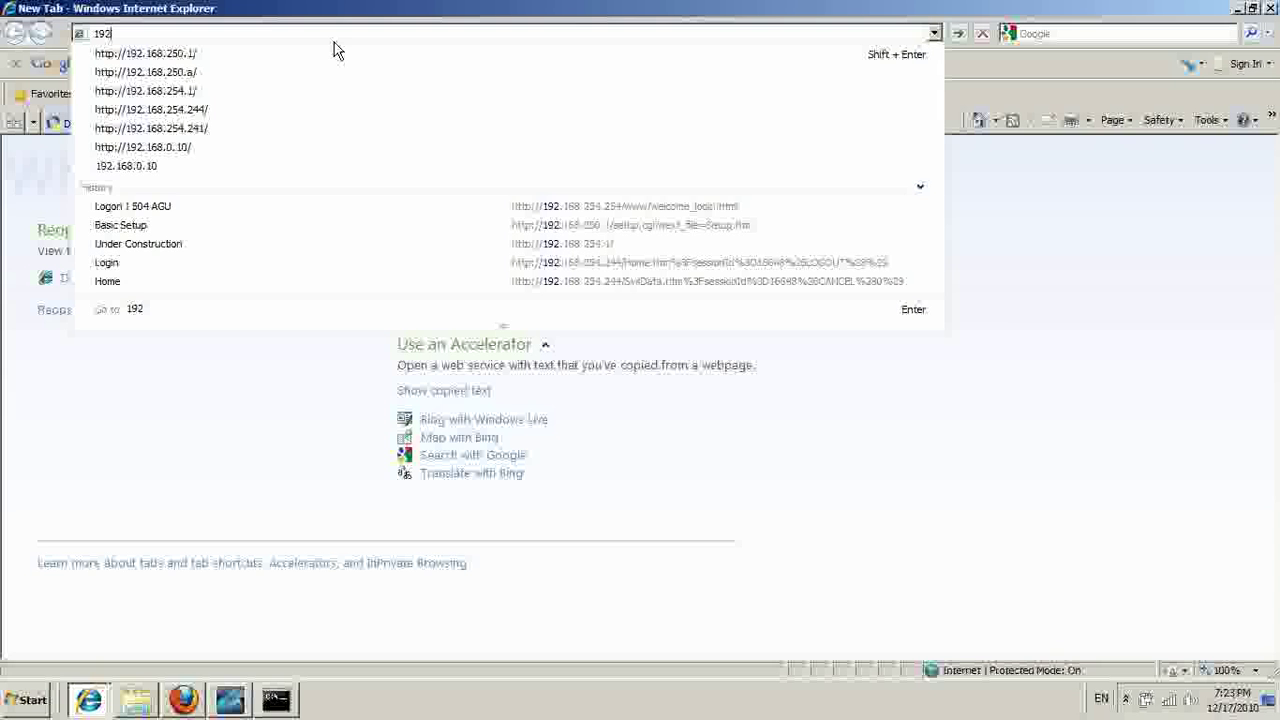
key("Down")
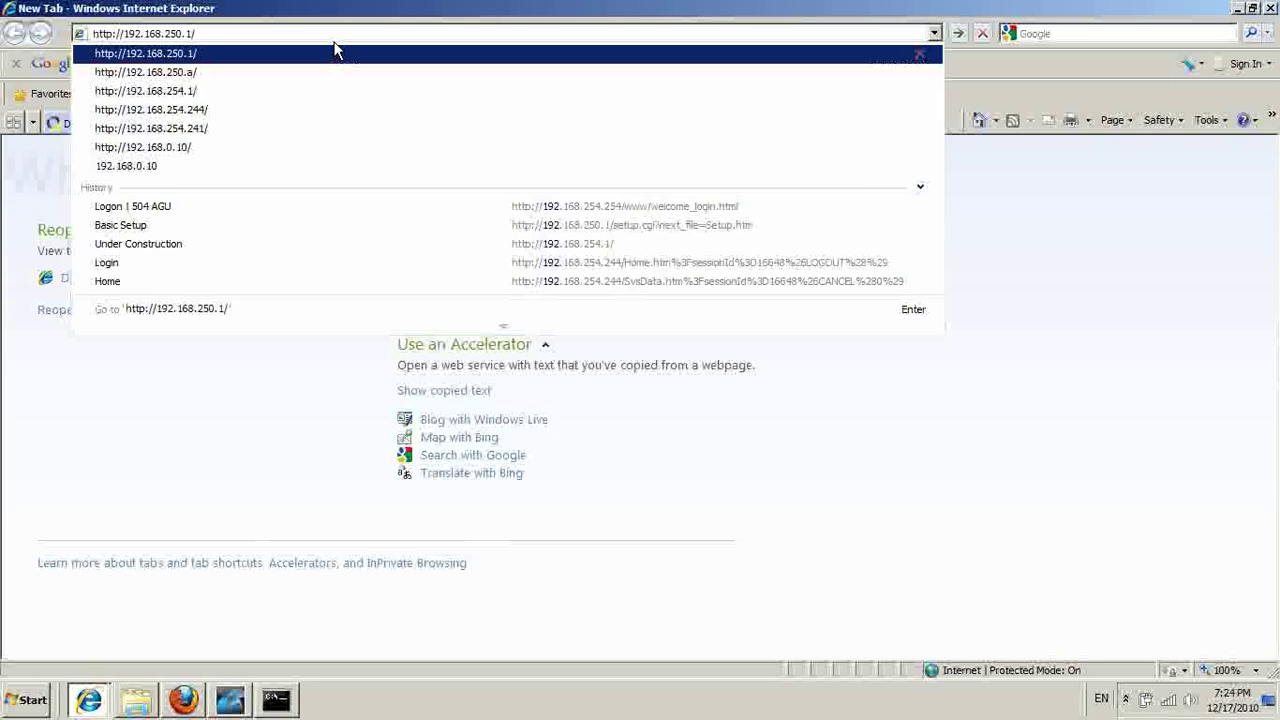
key("Return")
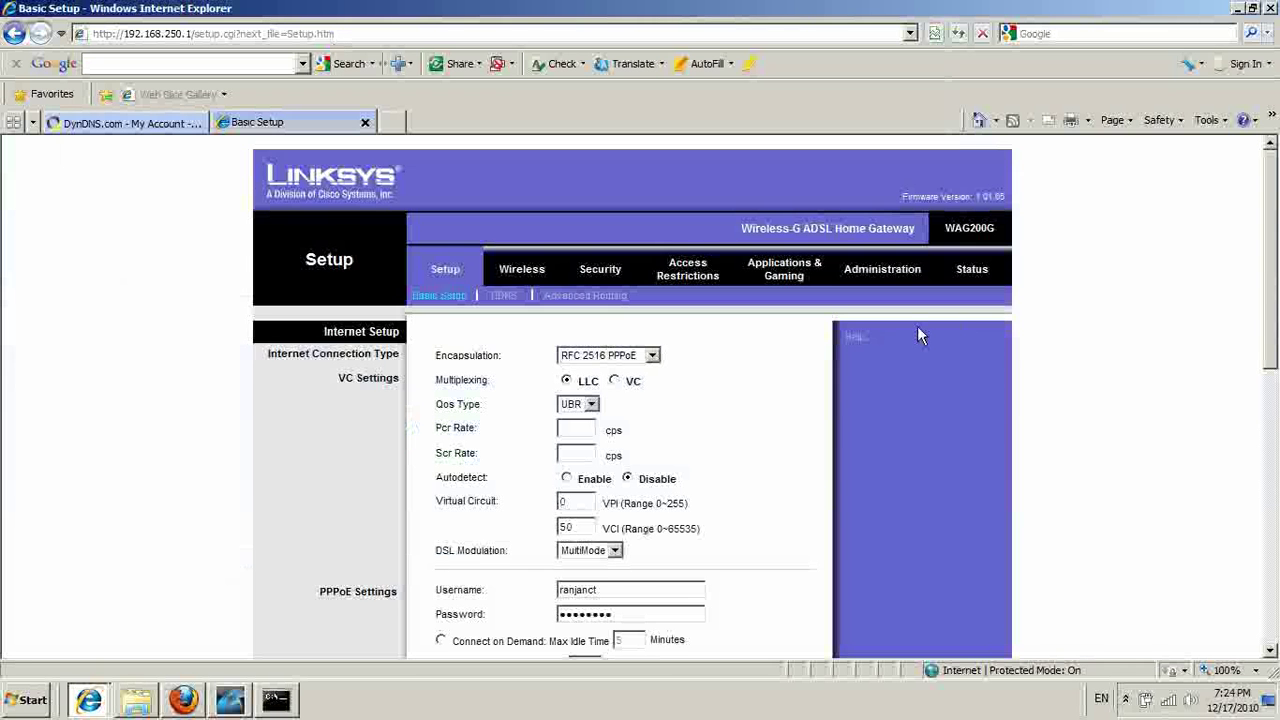
scroll(910, 345, "down", 5)
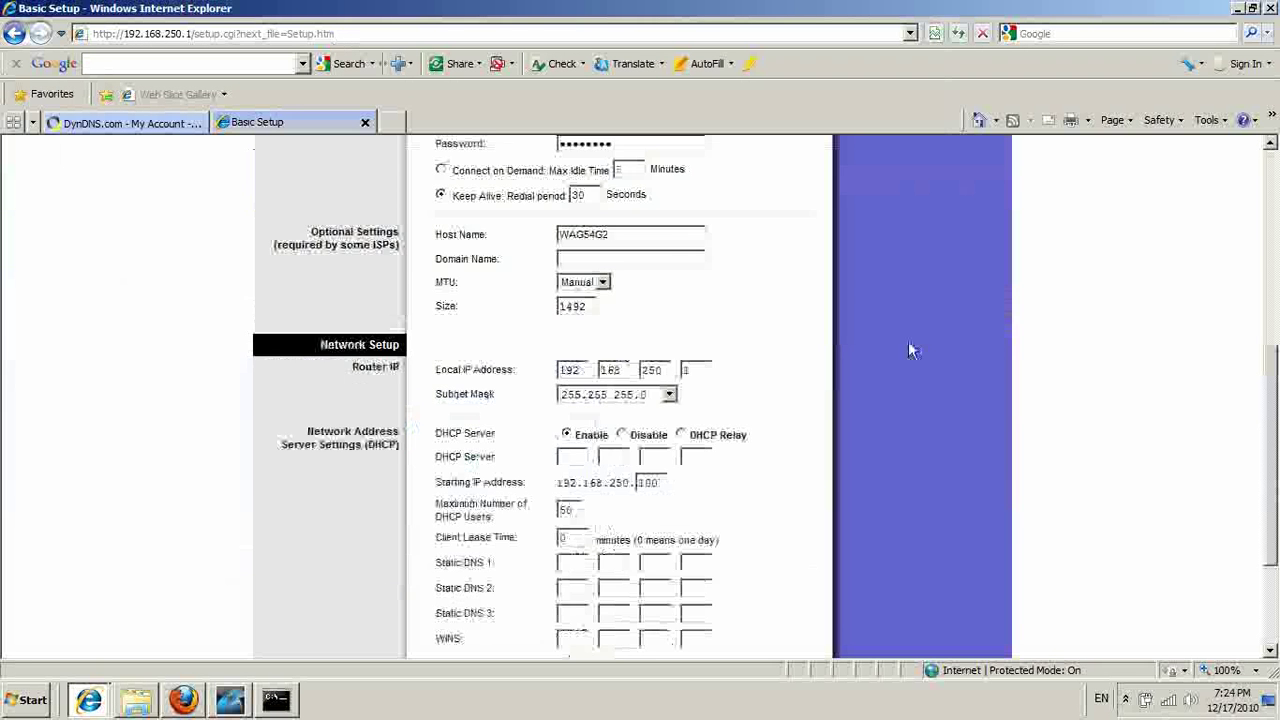
scroll(907, 355, "down", 2)
scroll(908, 355, "up", 1)
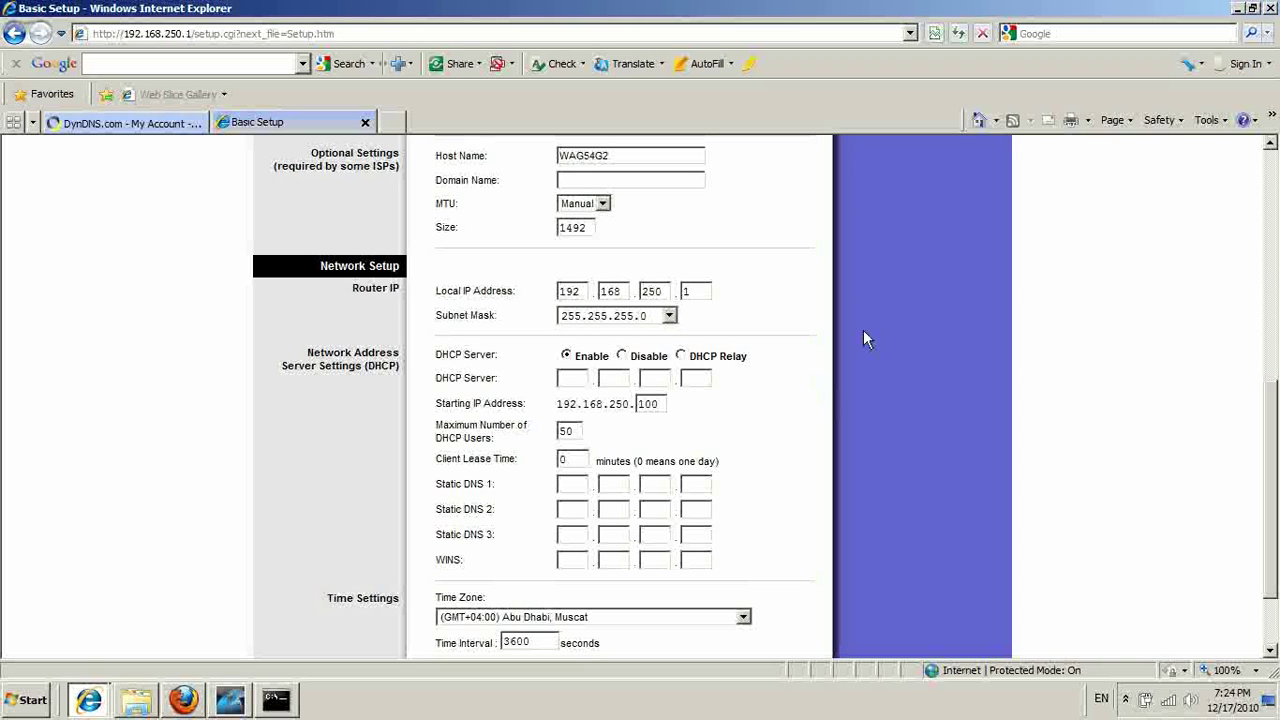
scroll(849, 348, "down", 2)
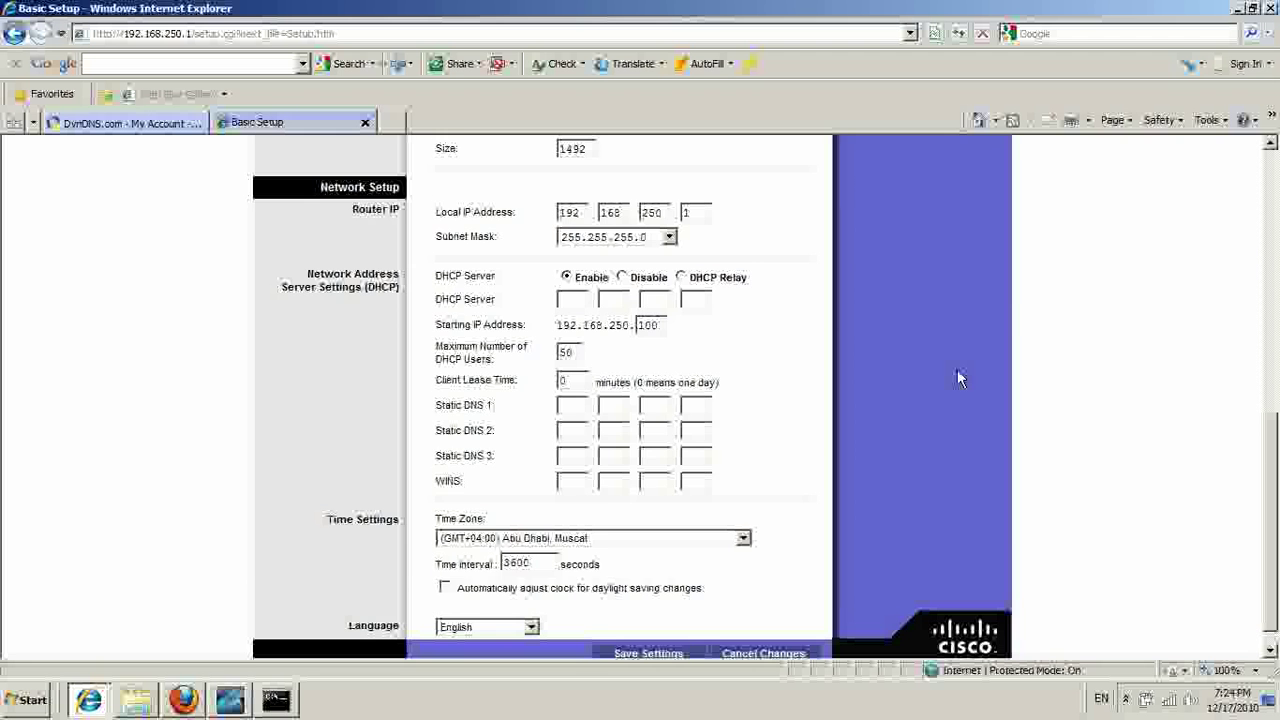
scroll(955, 378, "up", 4)
scroll(955, 378, "up", 3)
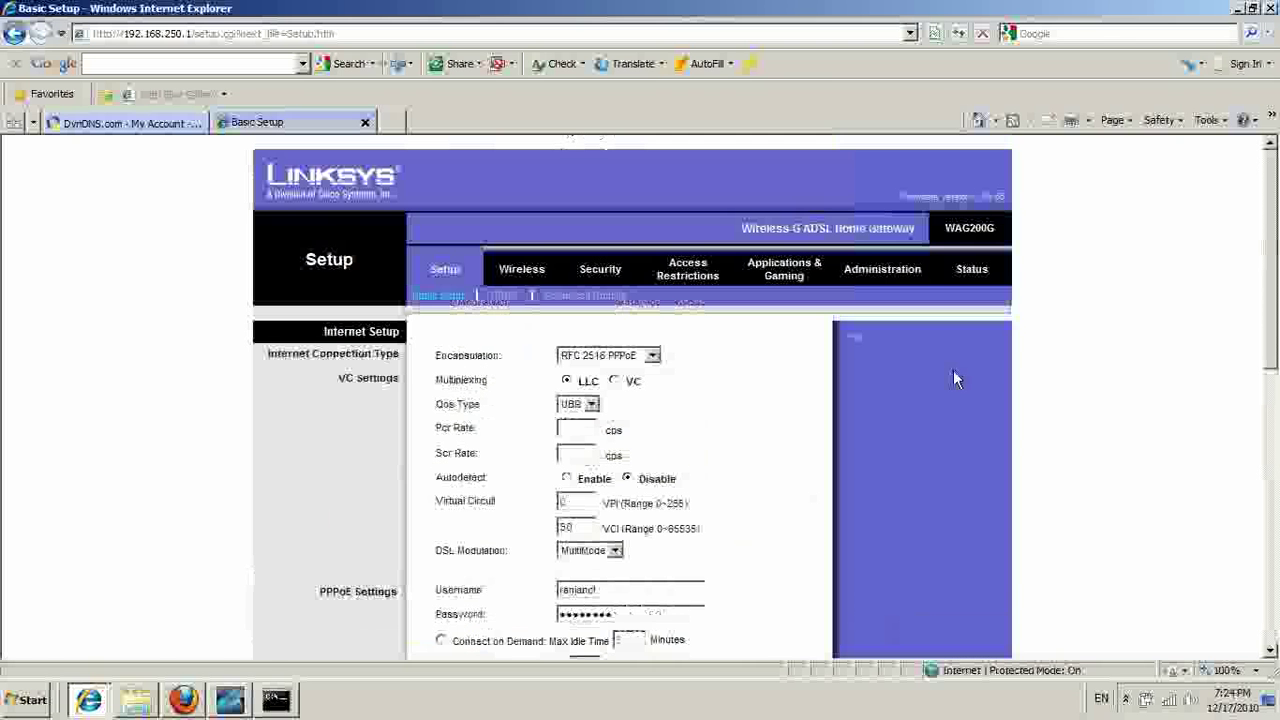
On the DDNS page, replace the old username with the DynDNS account username and enter the account password.
left_click(500, 297)
left_click(661, 396)
left_click_drag(661, 396, 516, 378)
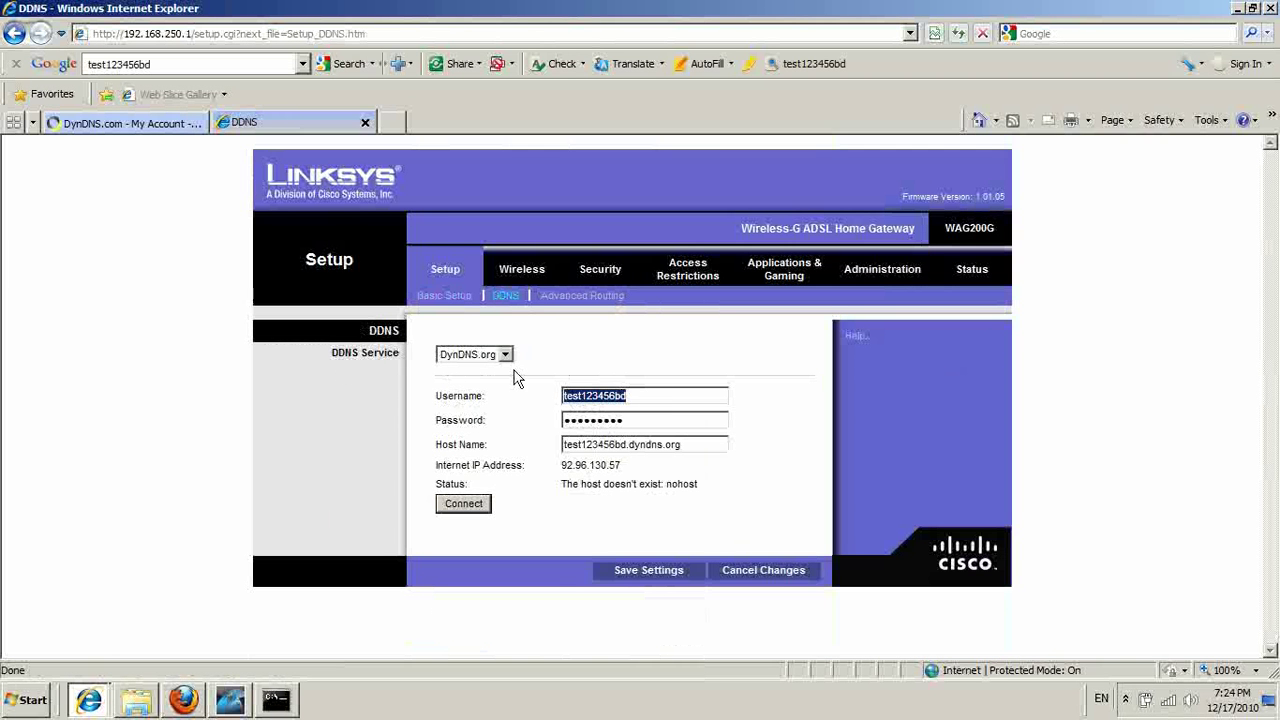
key("Delete")
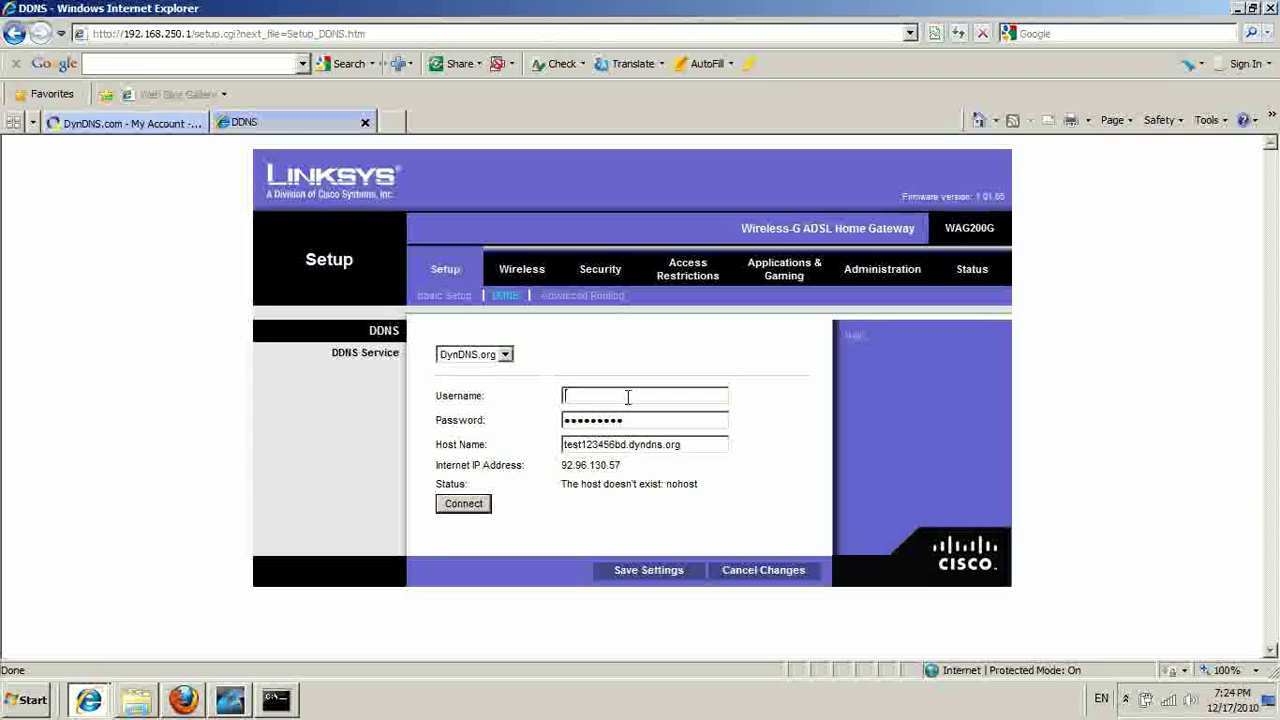
type("ddyndns1")
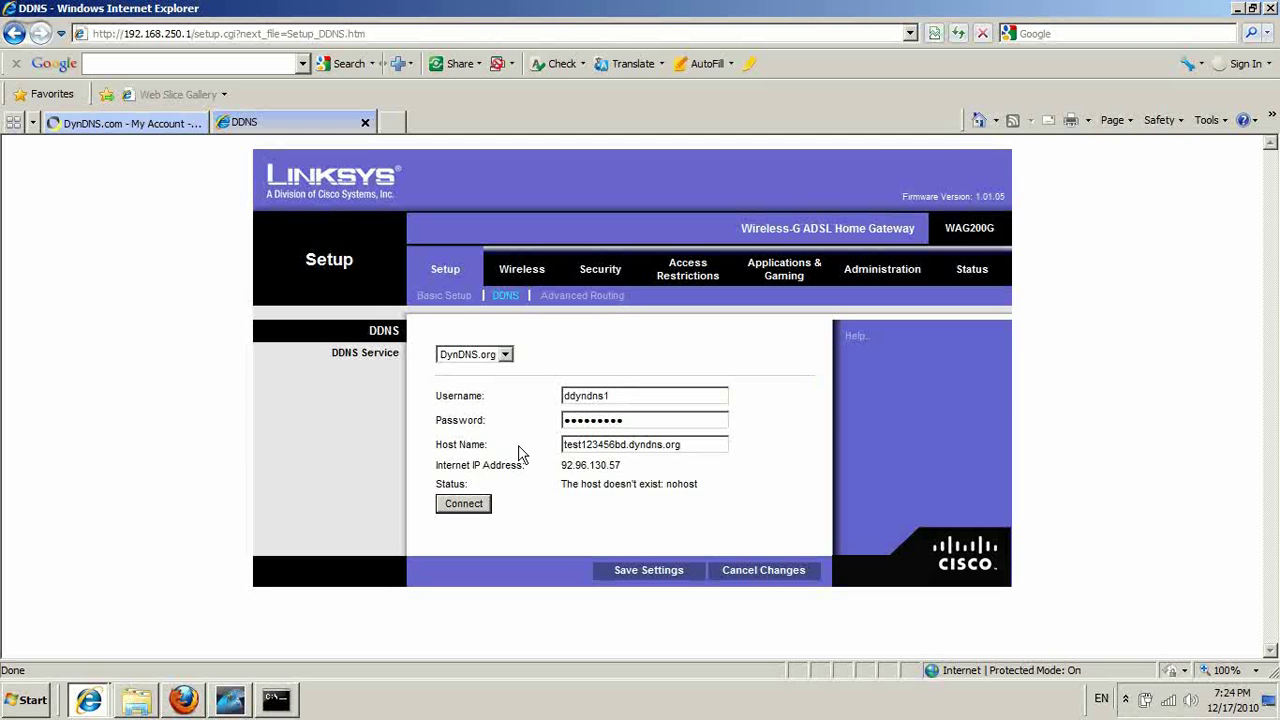
key("Tab")
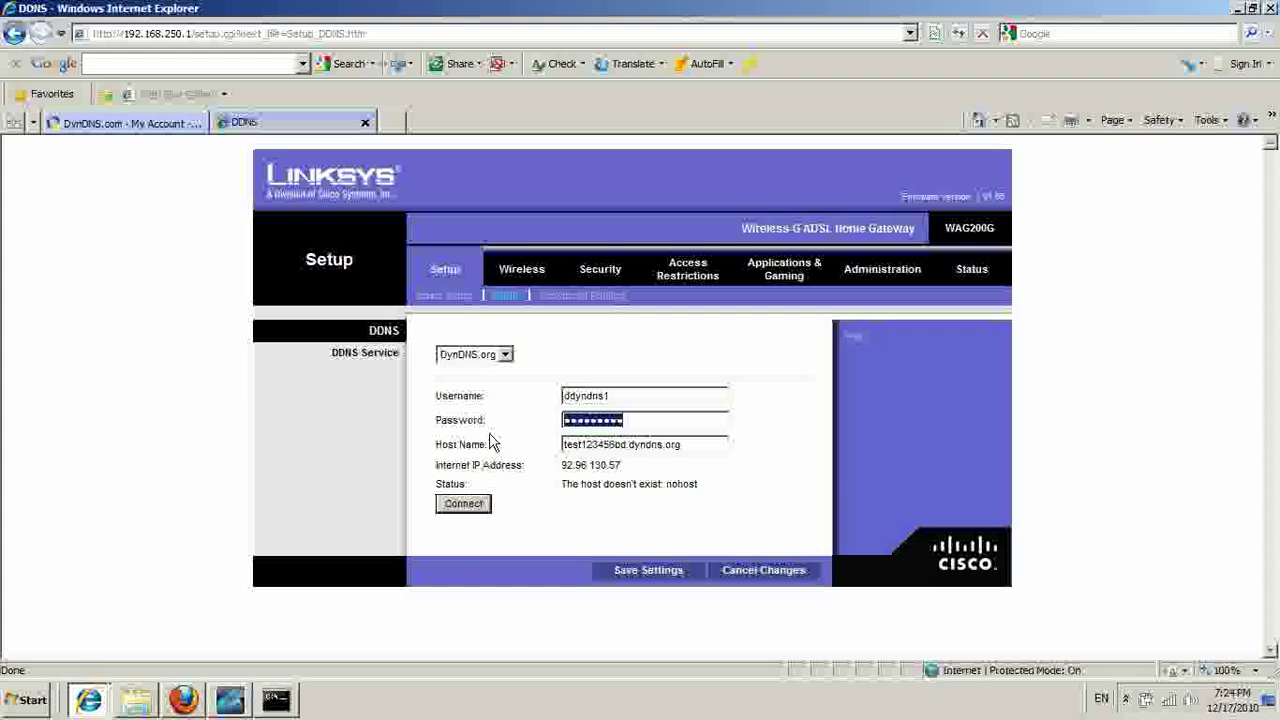
type("******")
Set the Host Name field to ddyndns12.dyndns.org.
left_click_drag(700, 444, 576, 442)
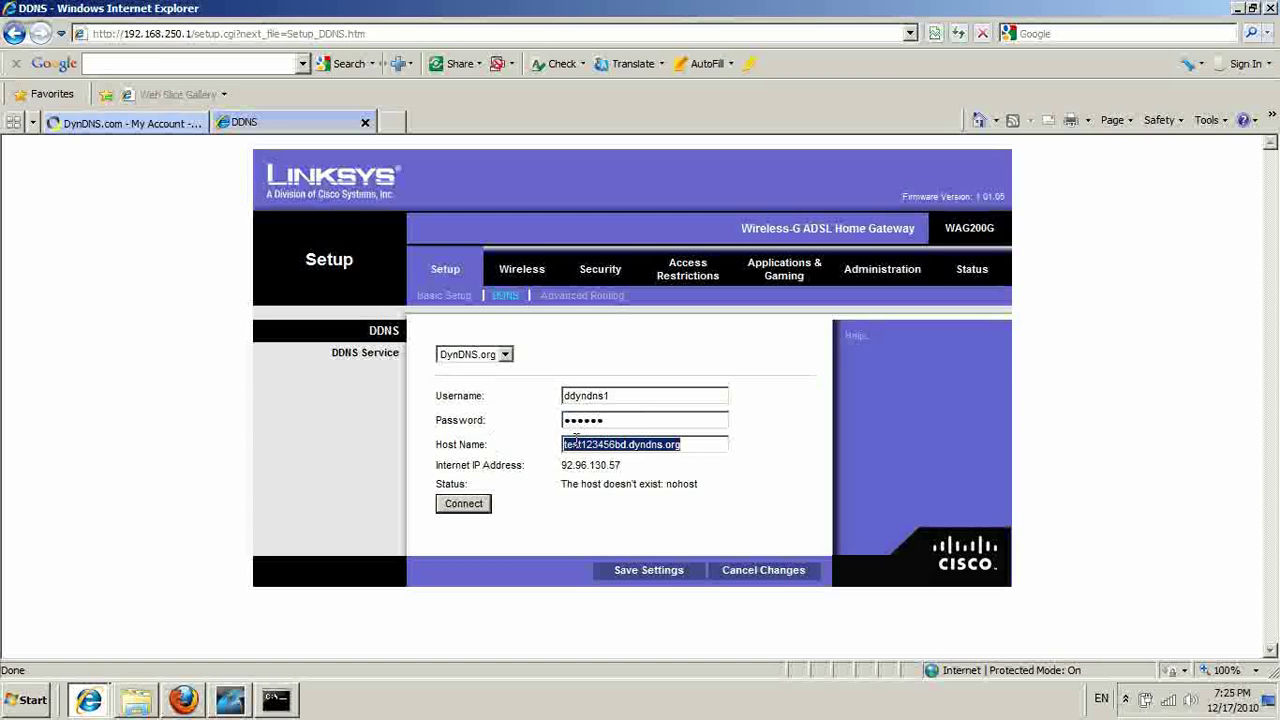
key("ctrl+c")
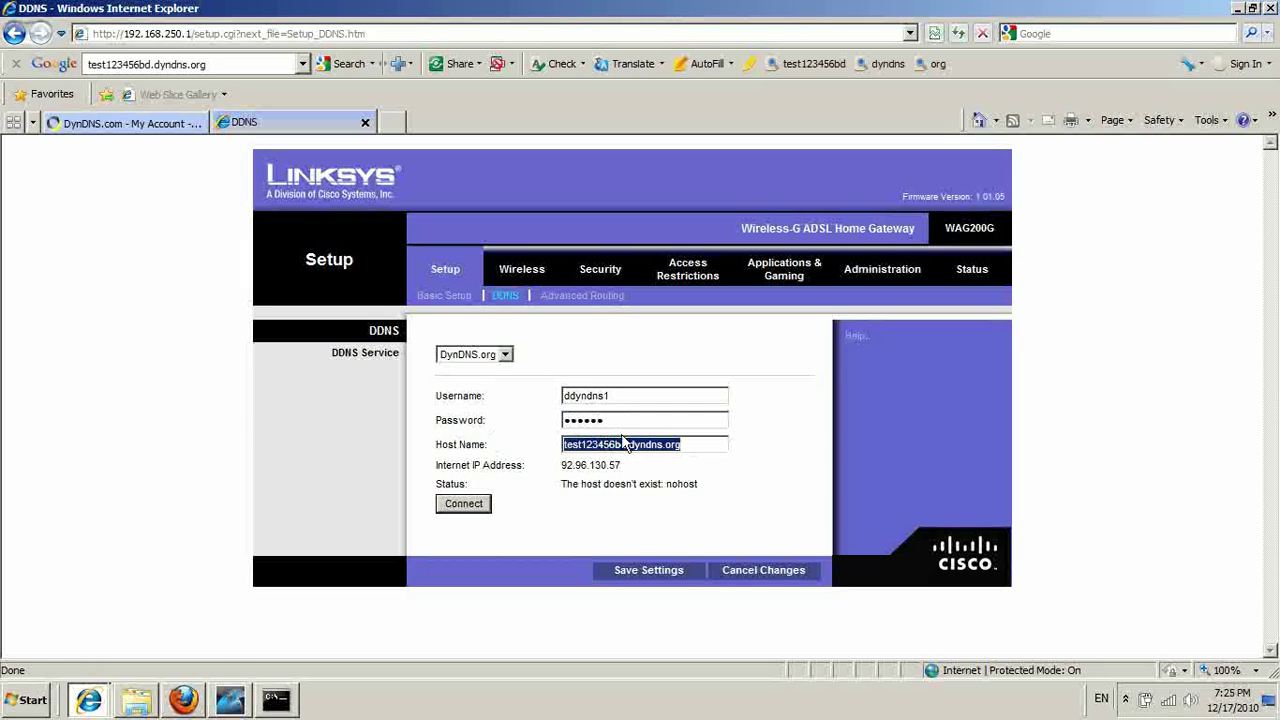
right_click(619, 452)
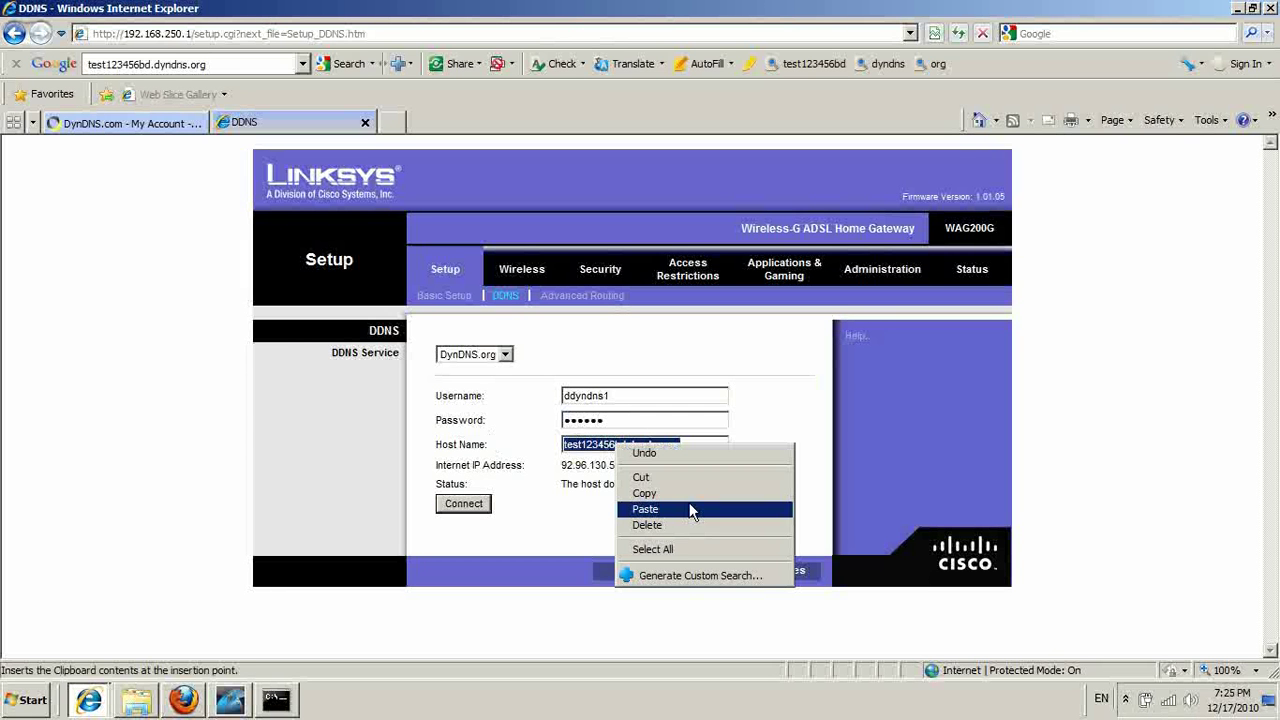
left_click(680, 510)
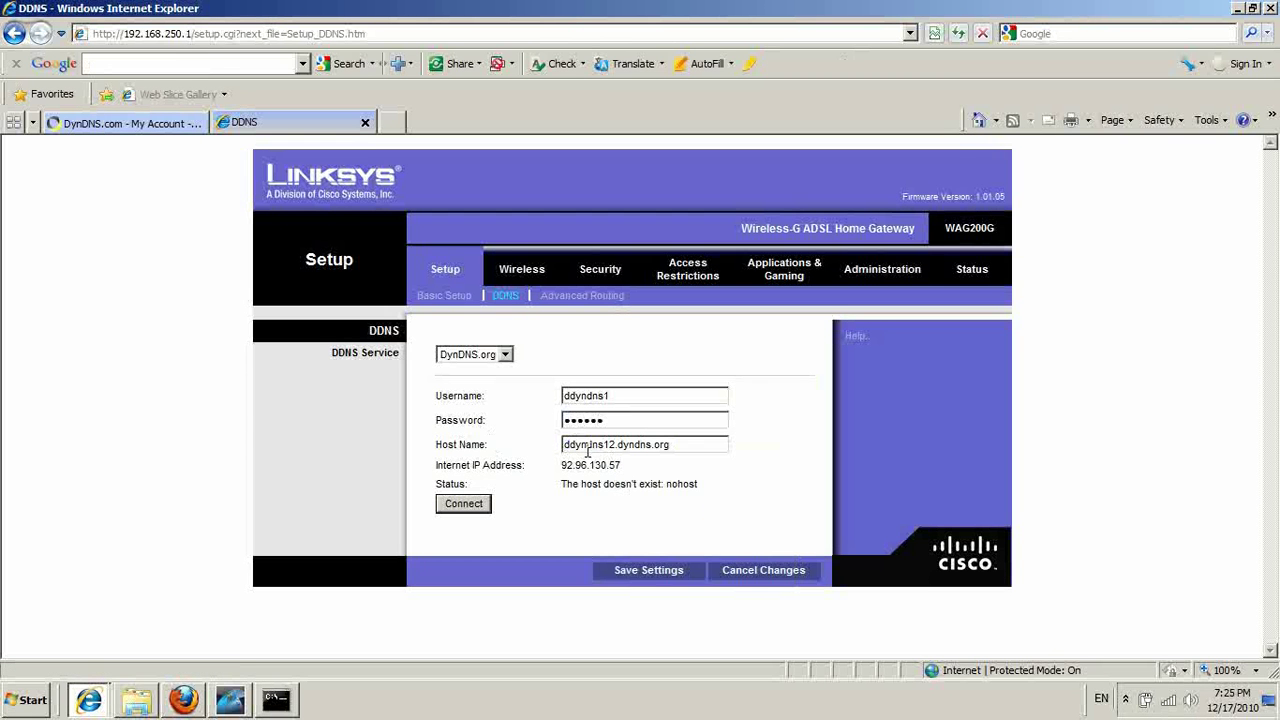
left_click_drag(612, 446, 563, 450)
left_click(707, 447)
left_click_drag(707, 447, 589, 457)
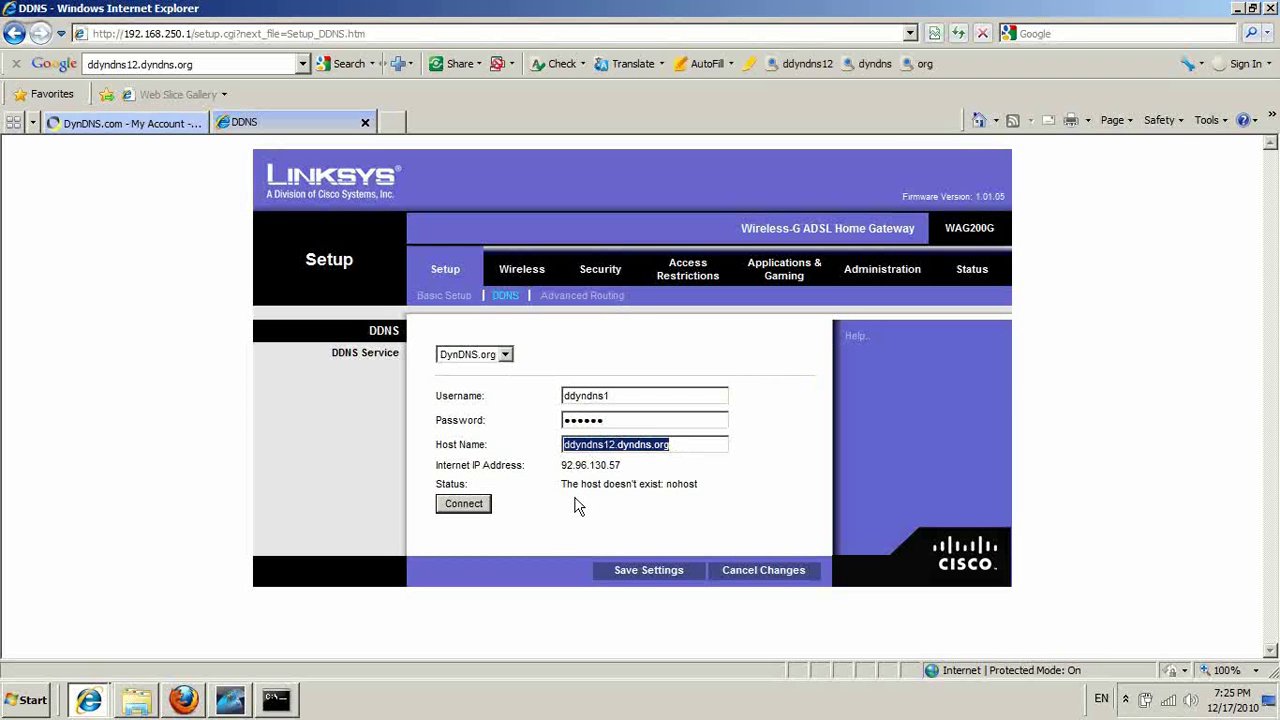
Connect DDNS, confirm the status reads 'Connected successfully', then go to Single Port Forwarding.
left_click(479, 513)
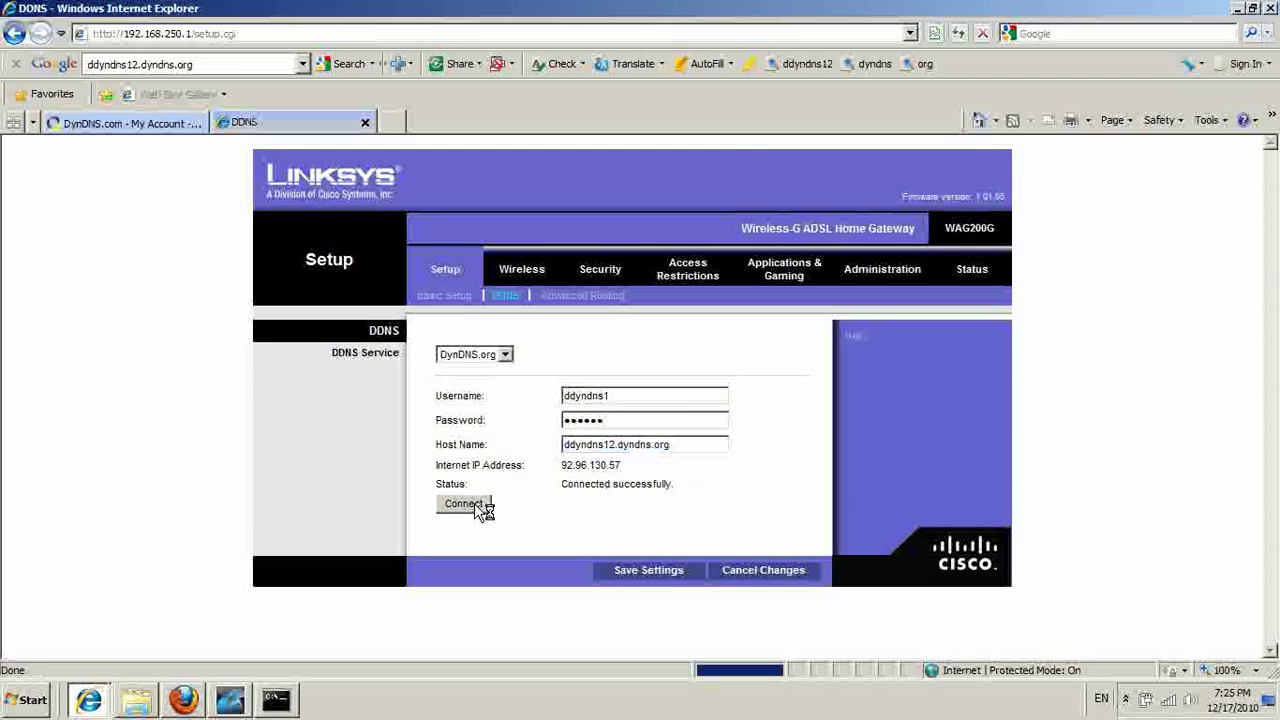
left_click_drag(561, 490, 716, 494)
left_click(678, 485)
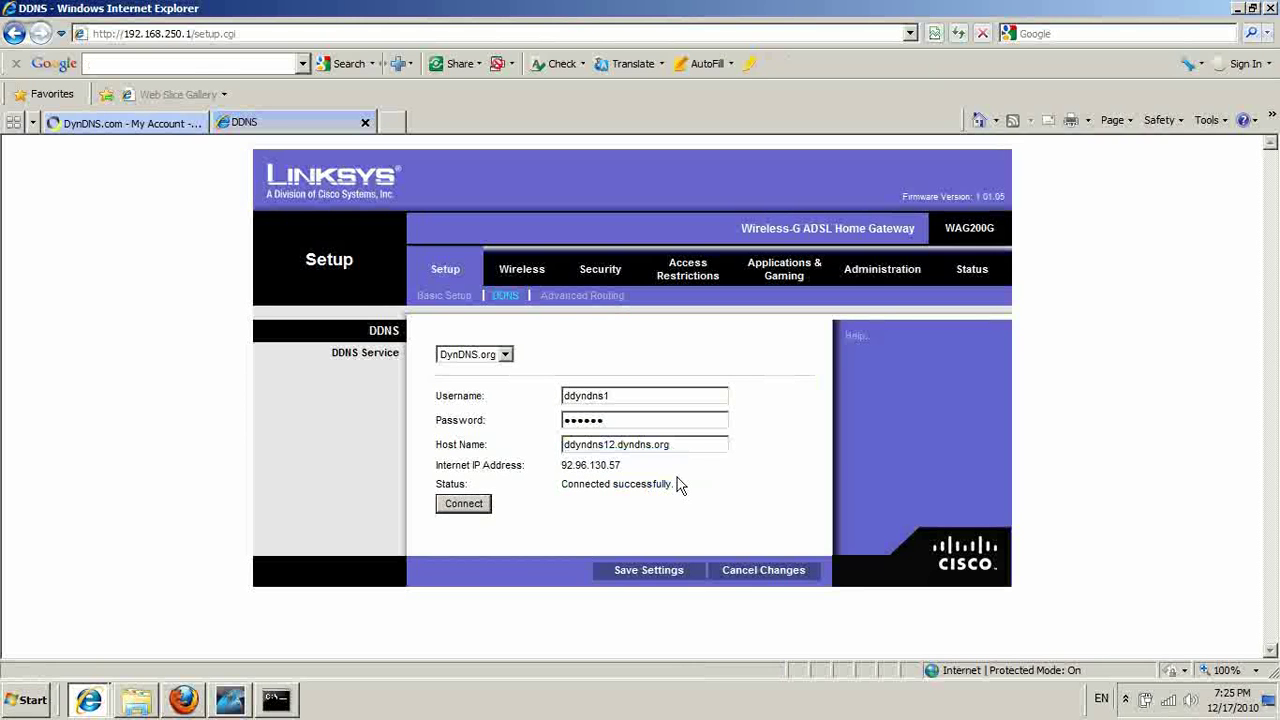
left_click(689, 443)
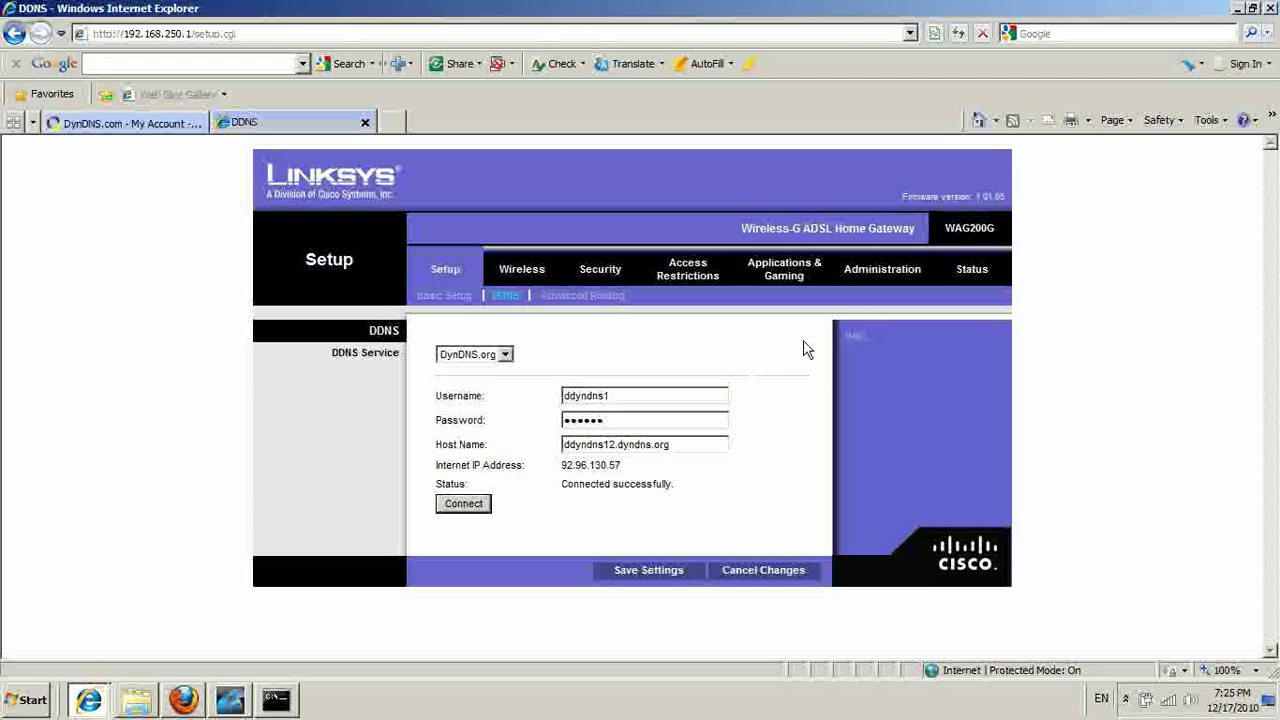
left_click(794, 277)
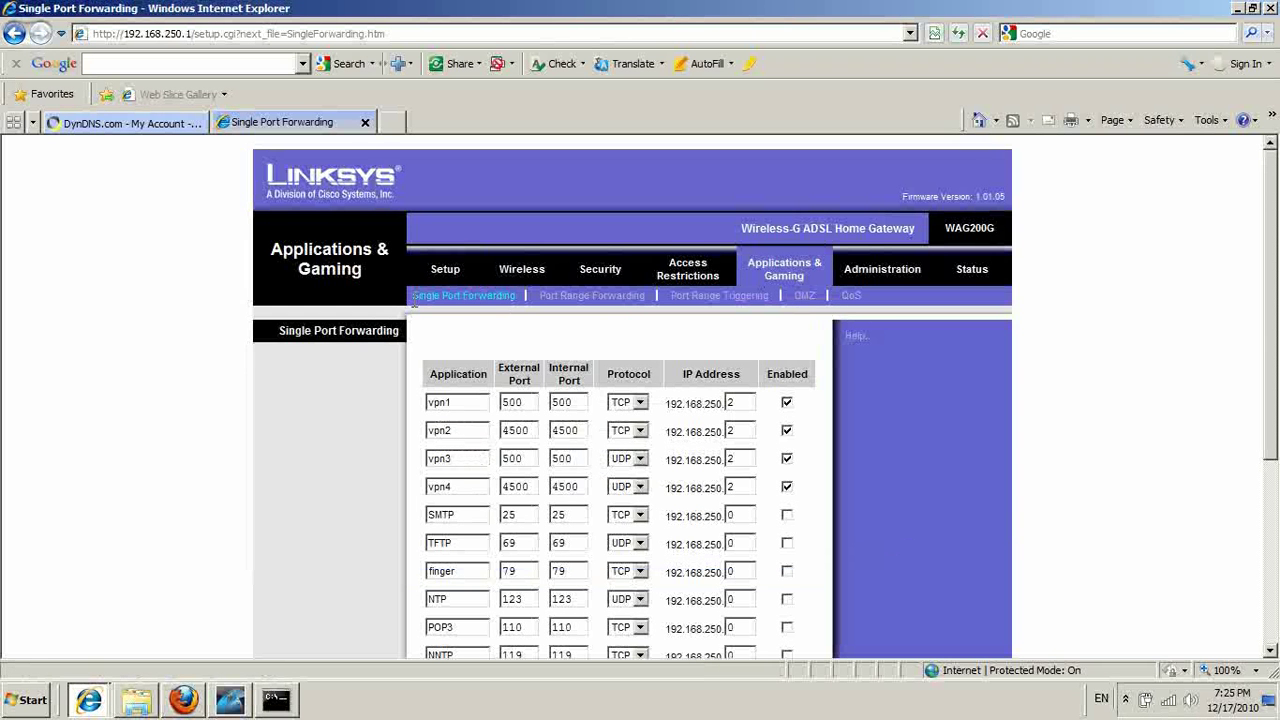
left_click(497, 304)
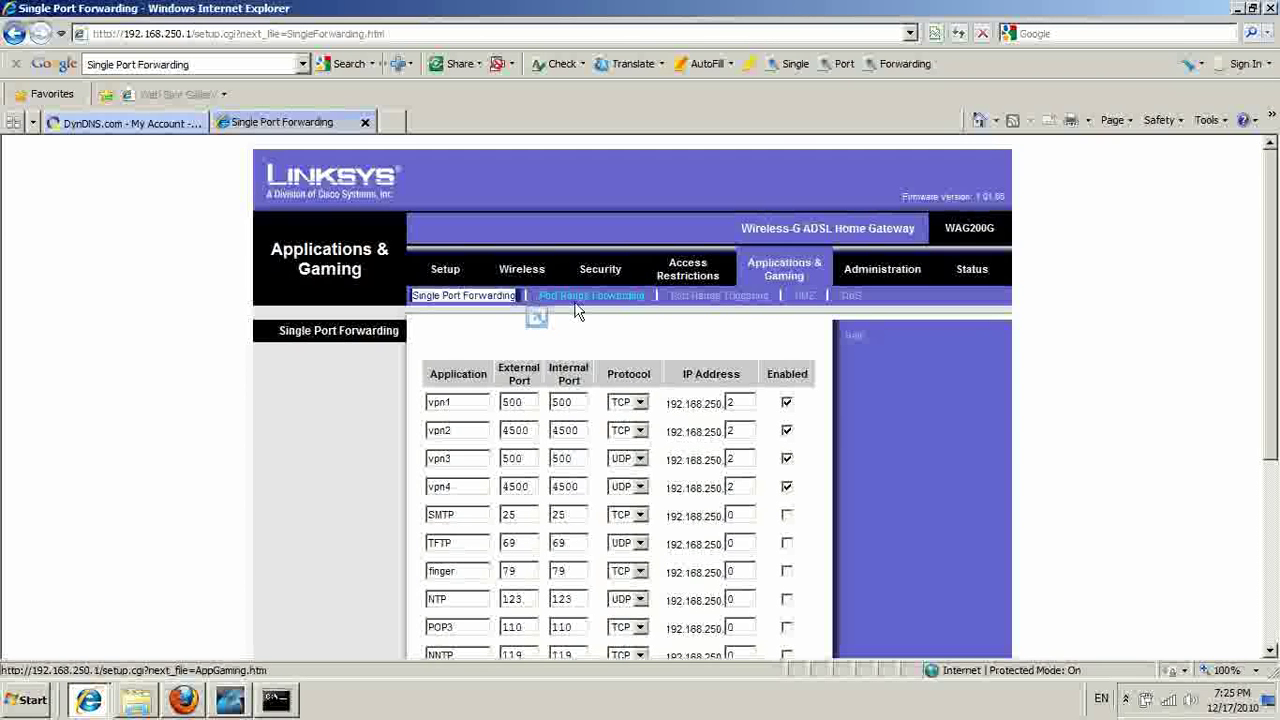
scroll(940, 347, "down", 2)
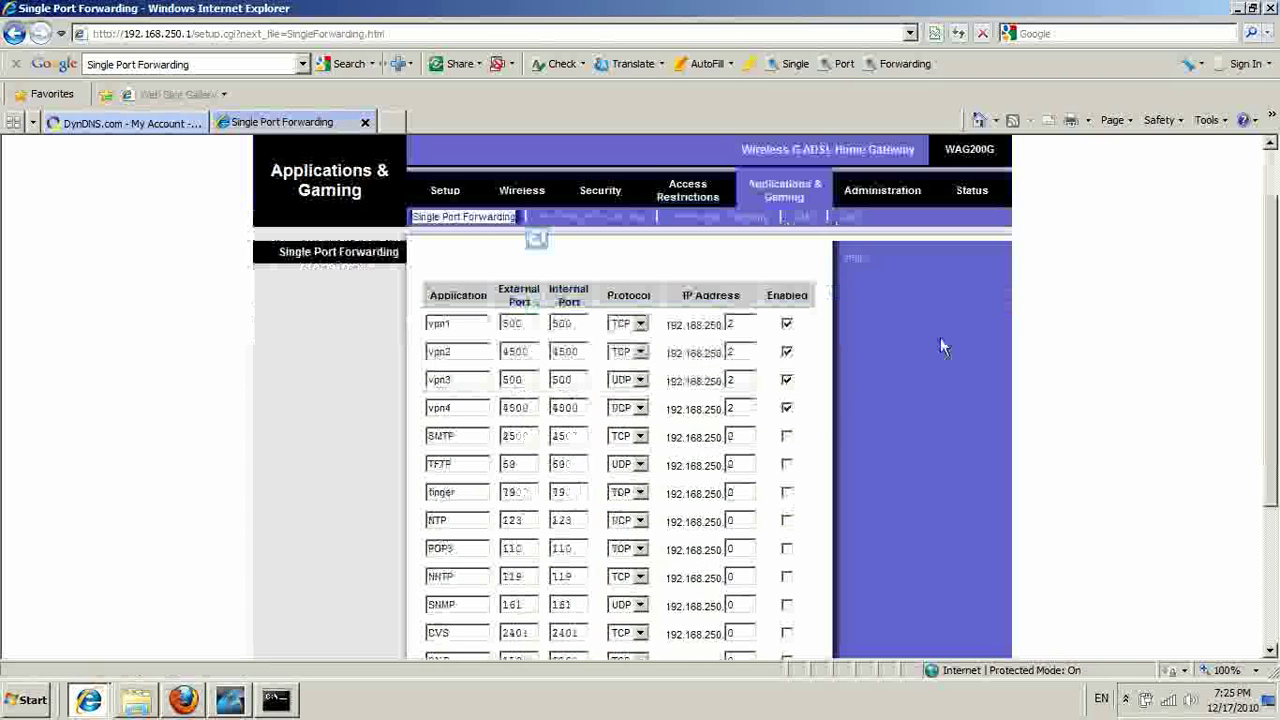
left_click(652, 277)
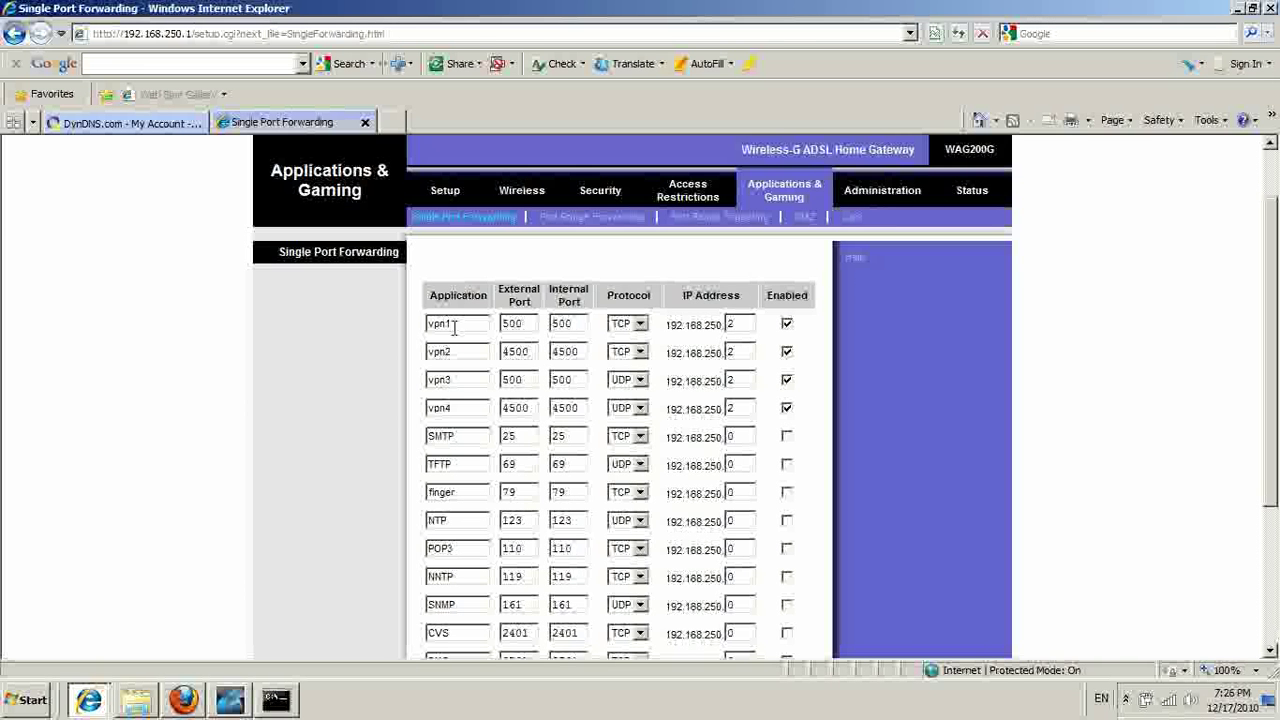
double_click(435, 328)
left_click_drag(530, 330, 500, 352)
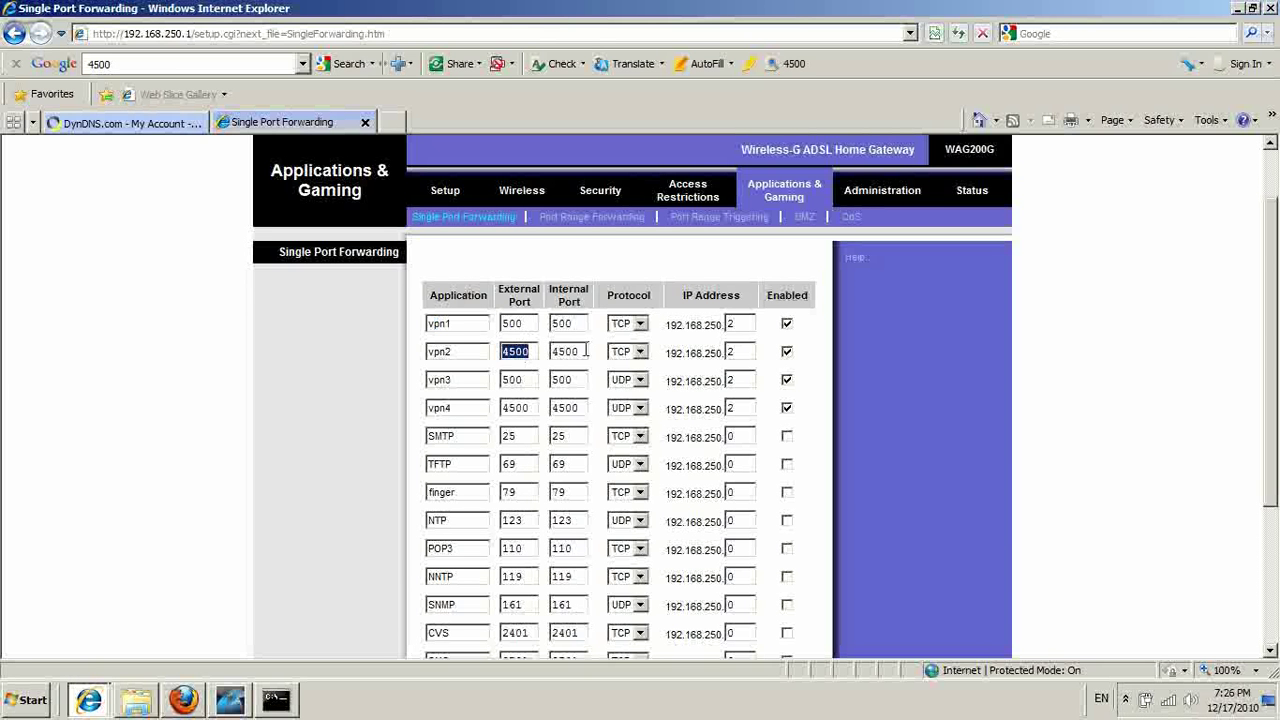
left_click_drag(587, 351, 557, 360)
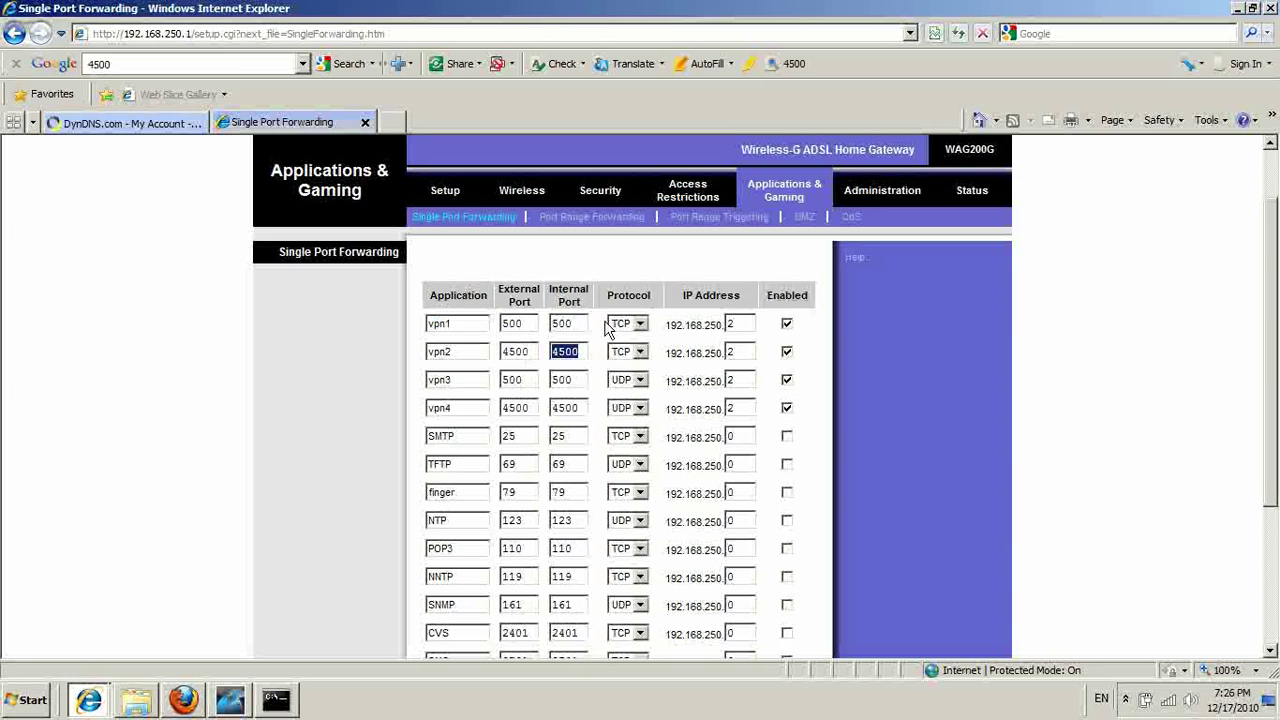
left_click(580, 323)
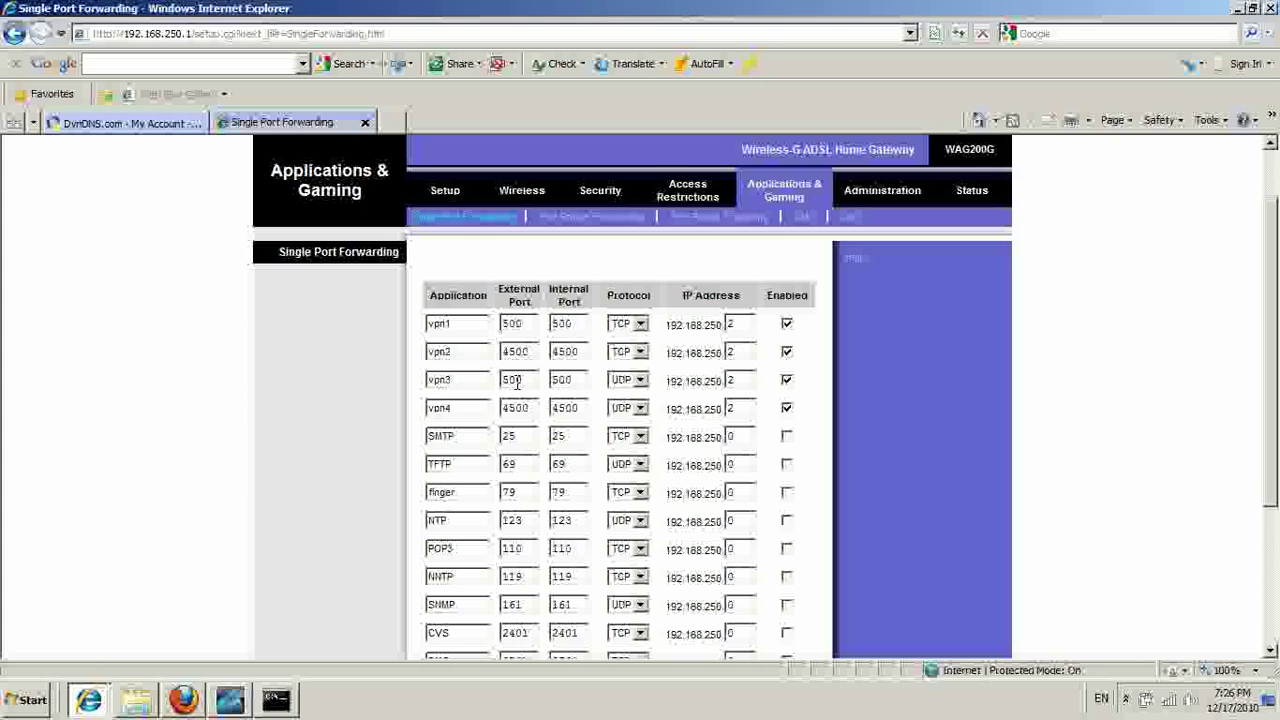
left_click_drag(517, 436, 502, 438)
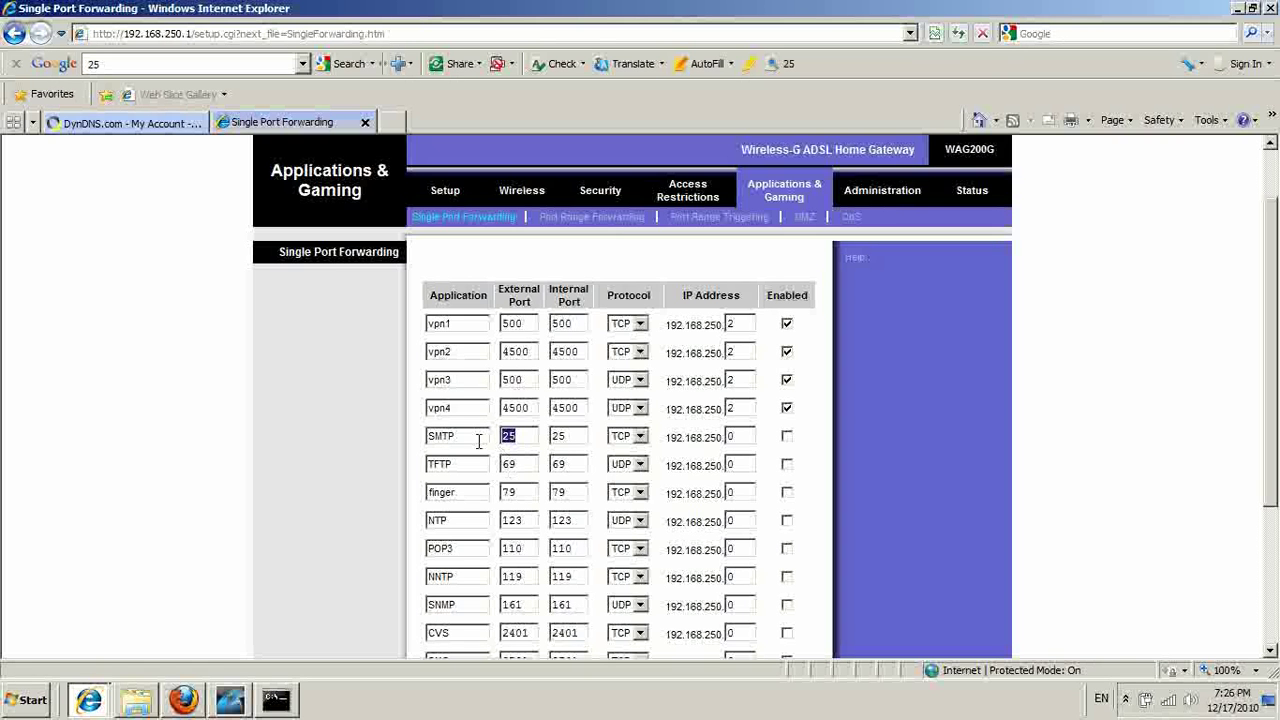
left_click_drag(478, 438, 445, 437)
left_click(463, 548)
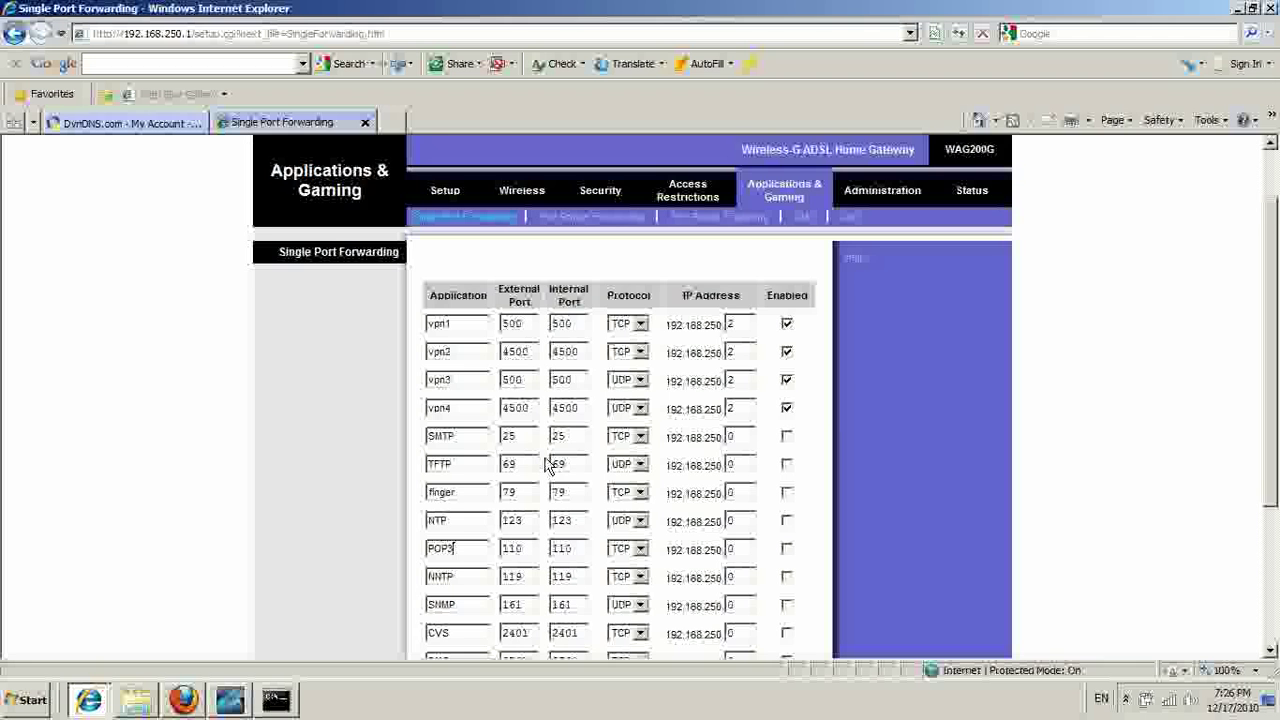
scroll(548, 465, "down", 1)
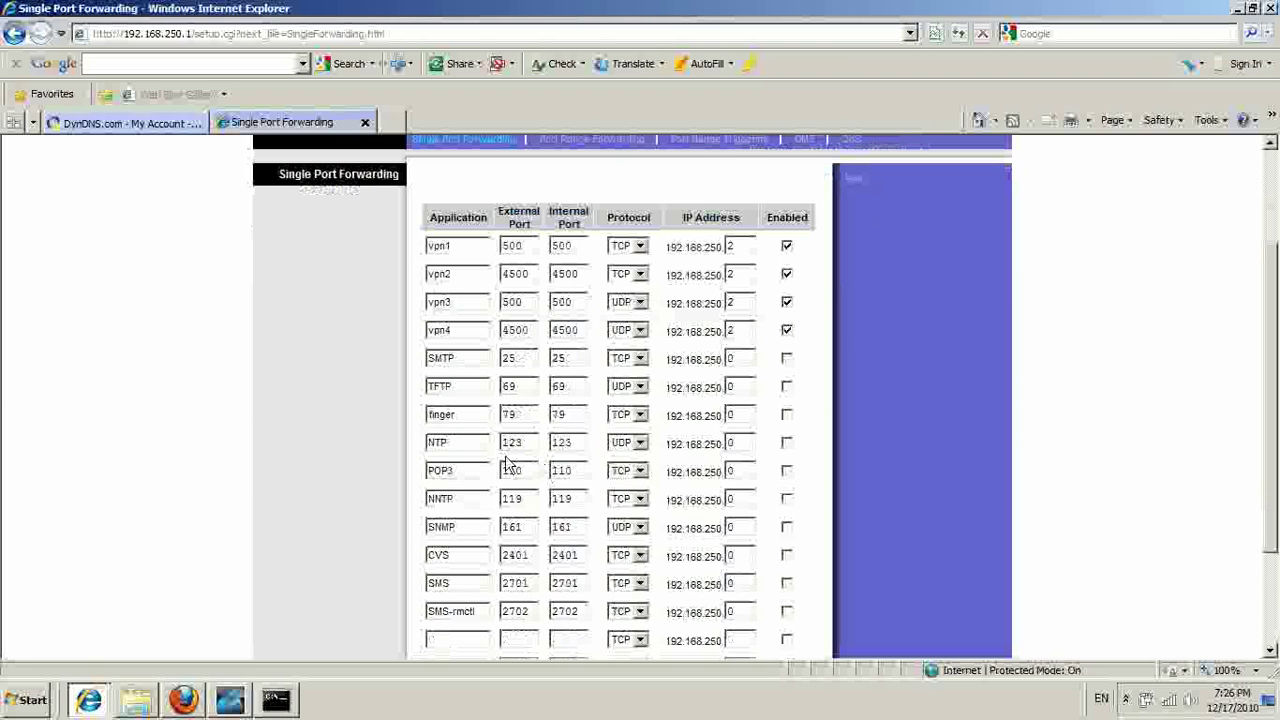
scroll(505, 460, "down", 1)
scroll(505, 465, "up", 1)
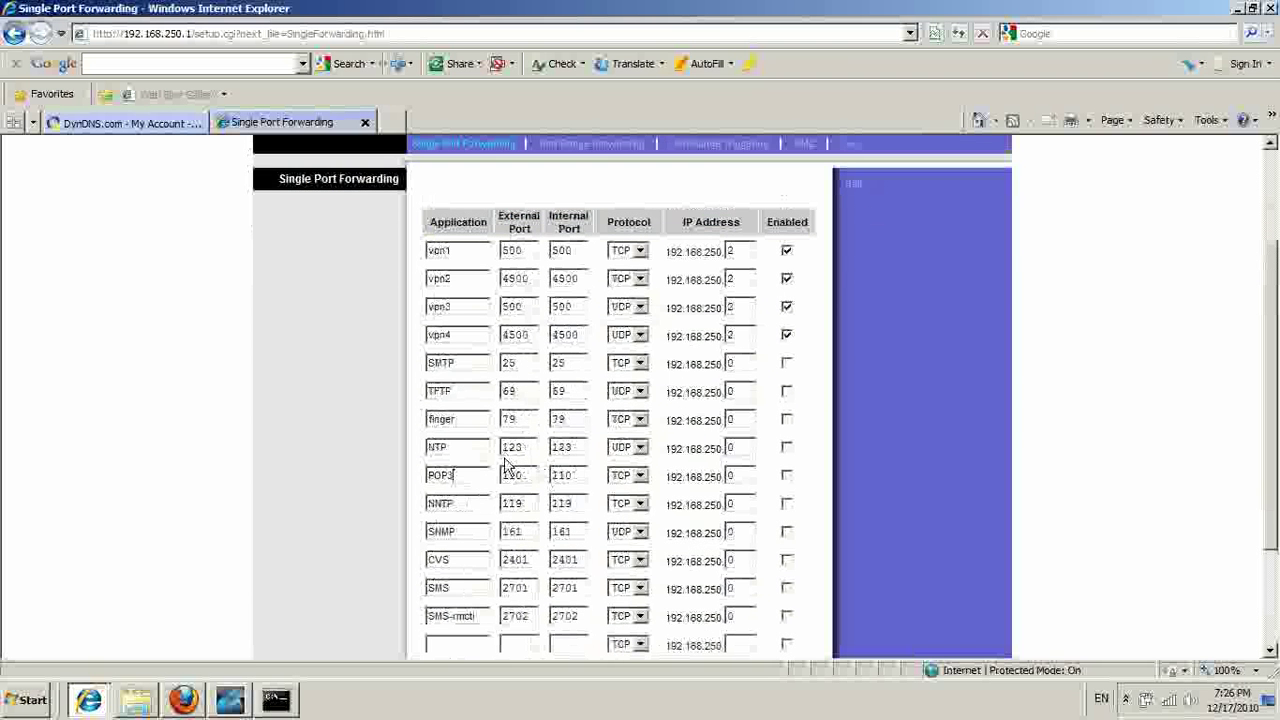
scroll(507, 465, "up", 1)
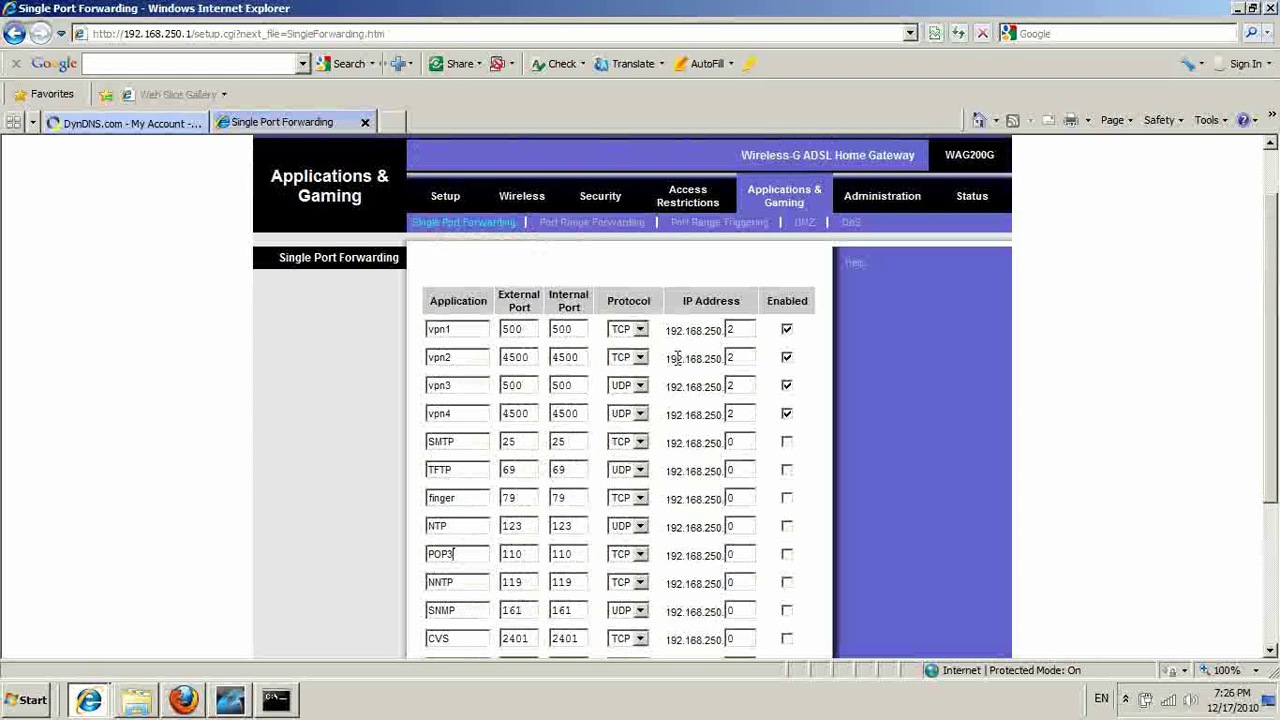
left_click(639, 329)
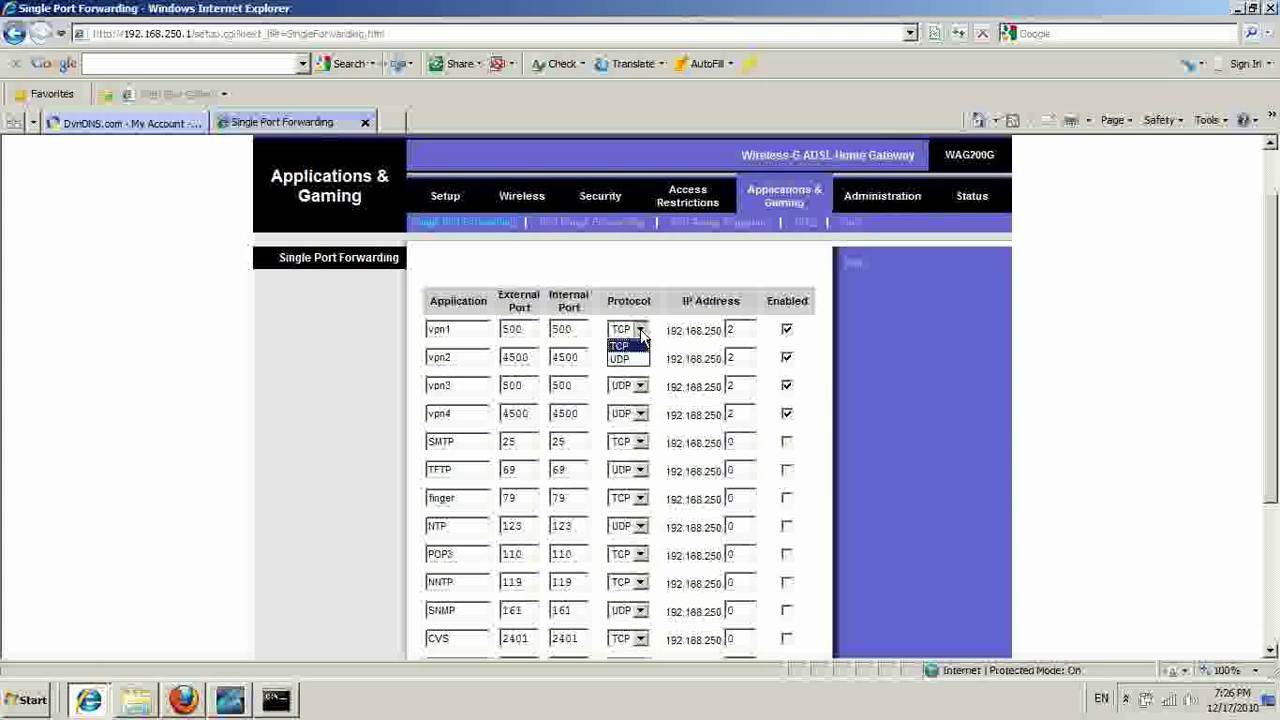
left_click(641, 345)
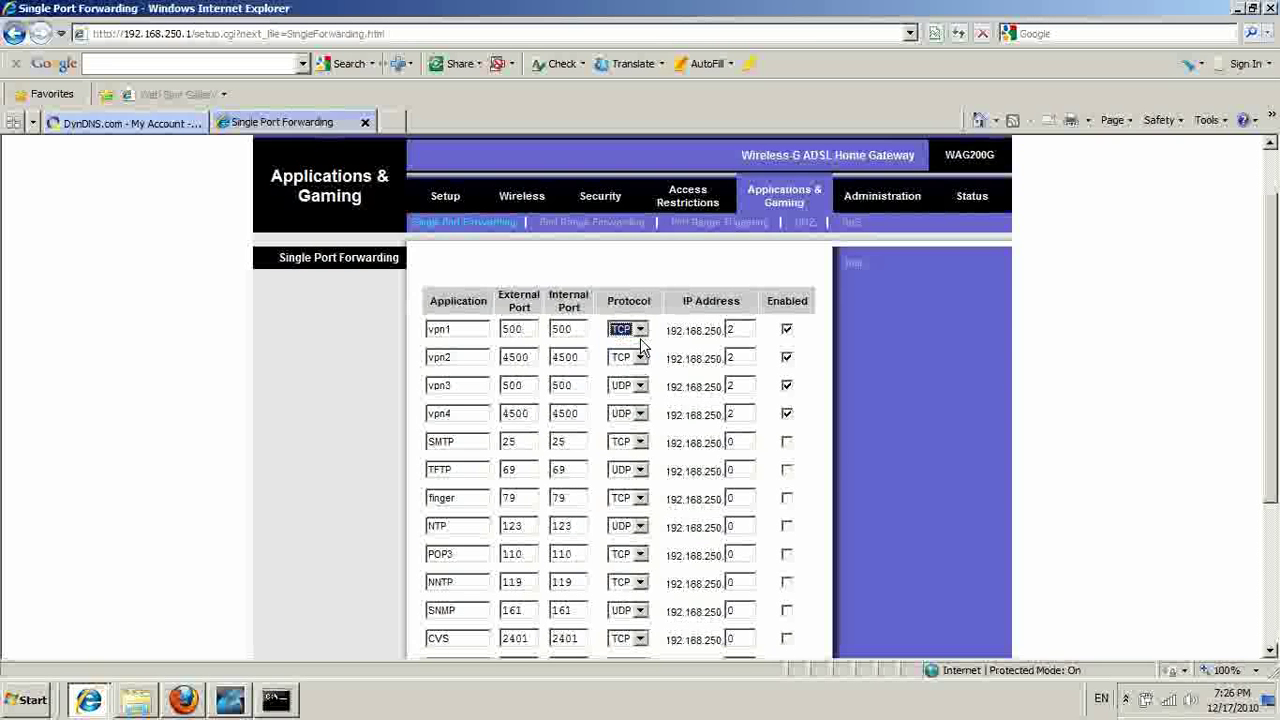
left_click(640, 357)
left_click(640, 366)
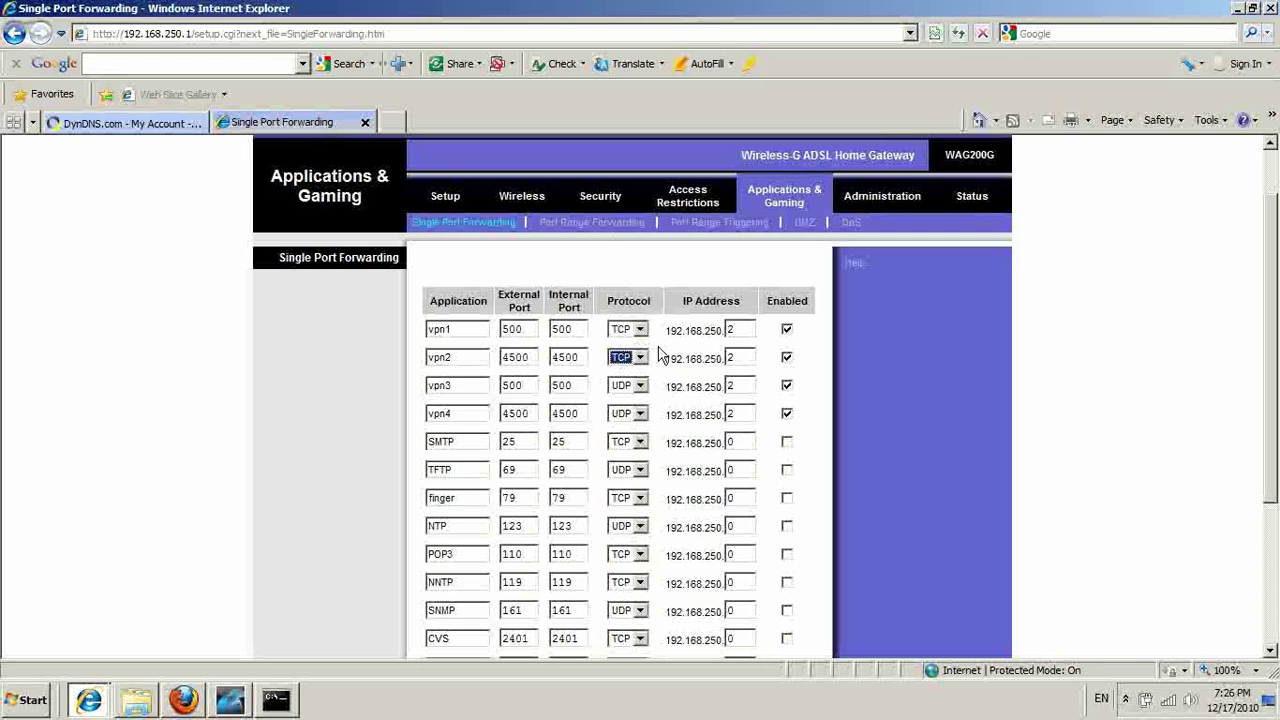
left_click(665, 352)
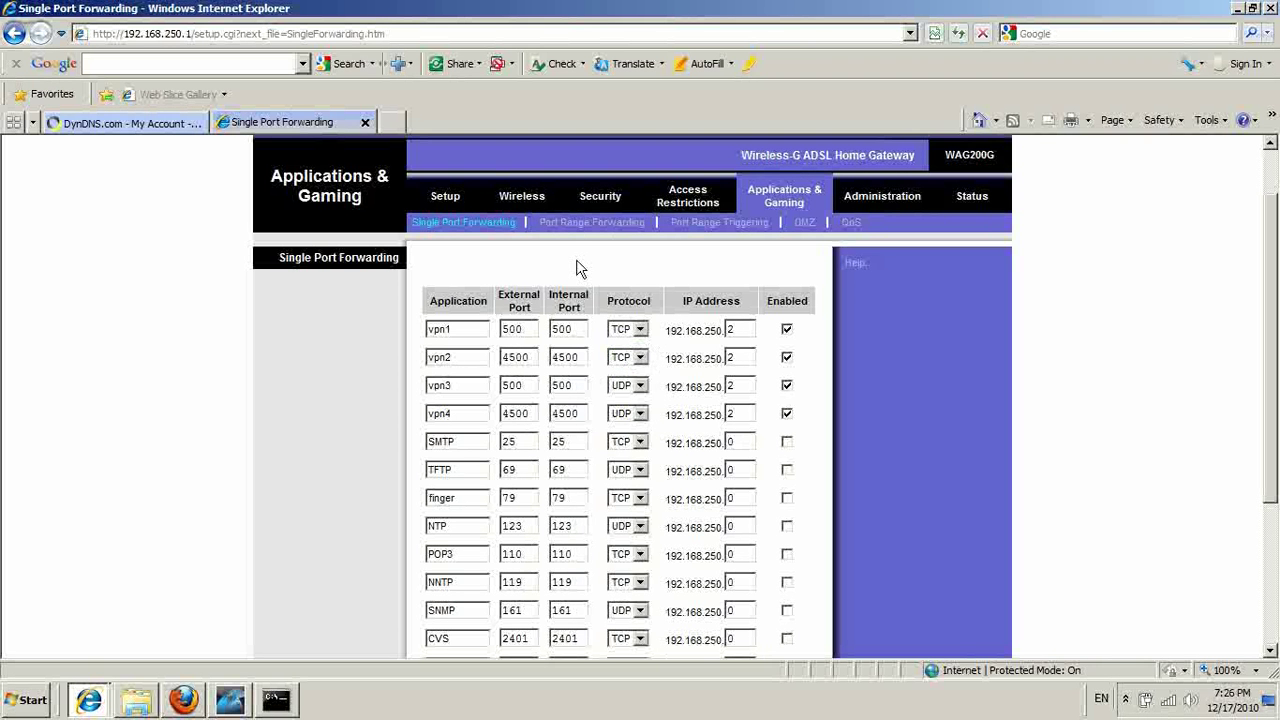
left_click(786, 357)
left_click_drag(666, 331, 706, 337)
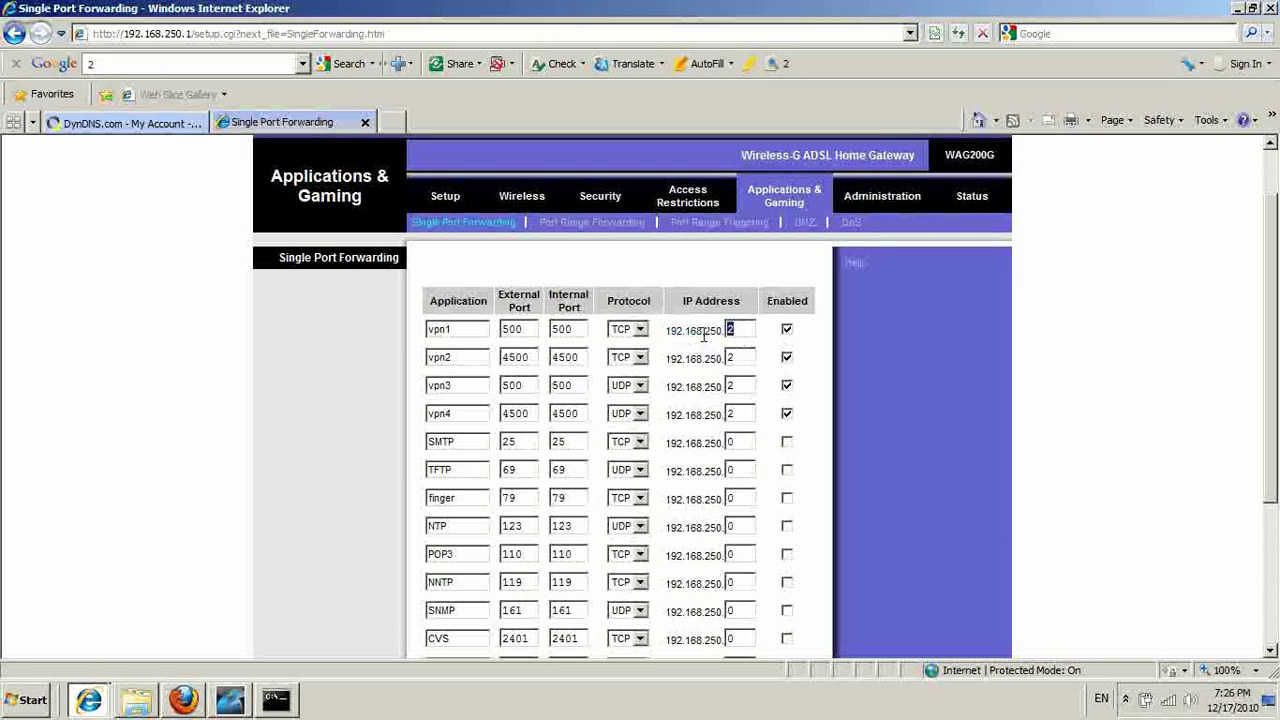
left_click(736, 357)
double_click(735, 360)
double_click(737, 385)
left_click(718, 390)
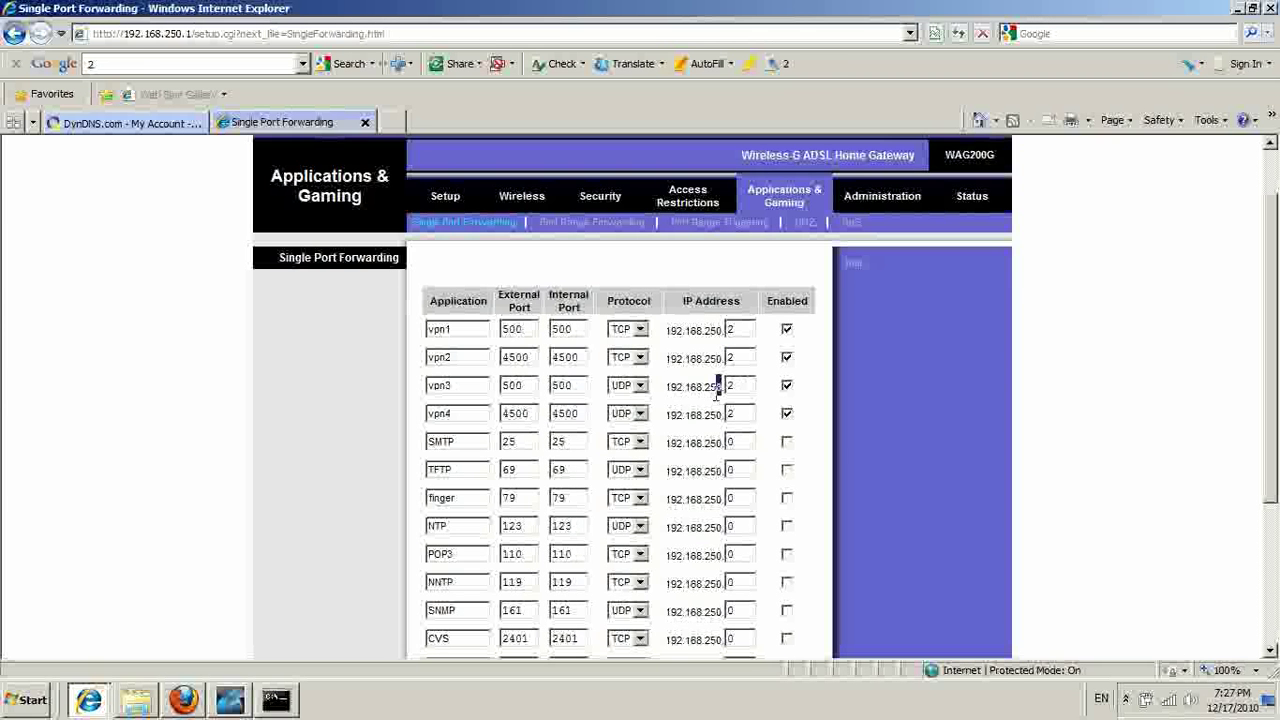
double_click(718, 390)
left_click(753, 386)
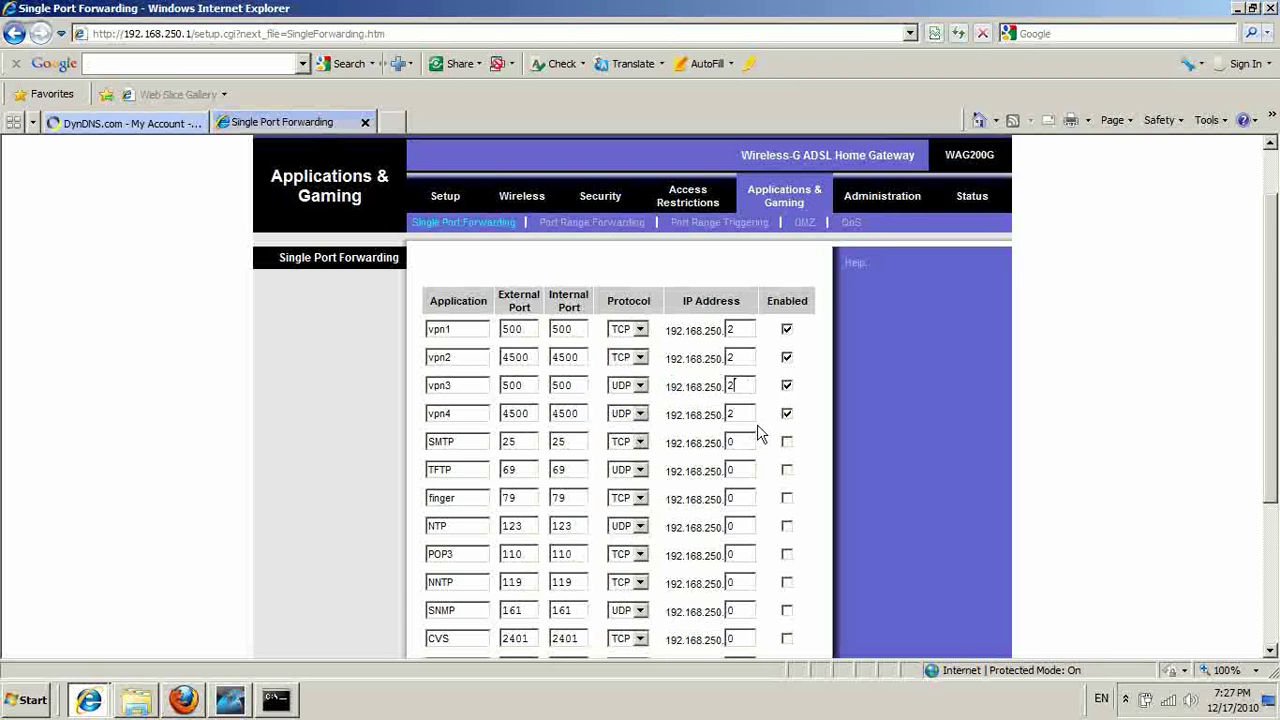
left_click(786, 357)
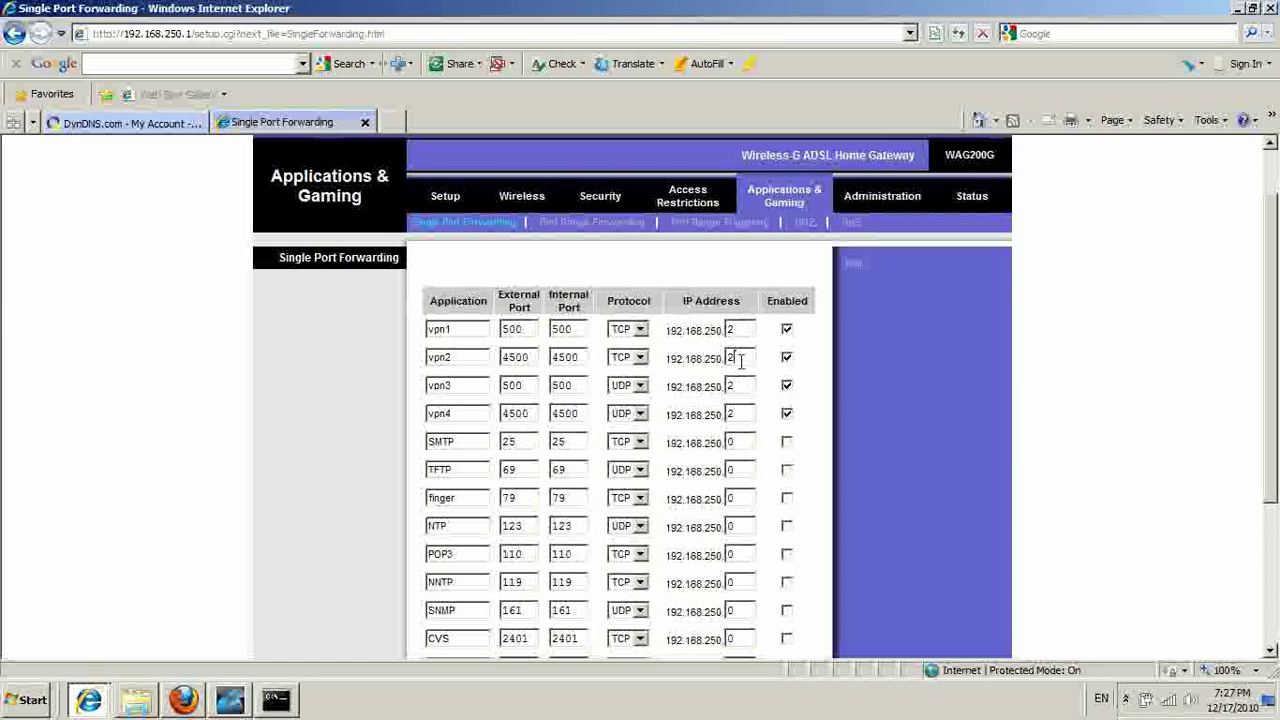
double_click(740, 385)
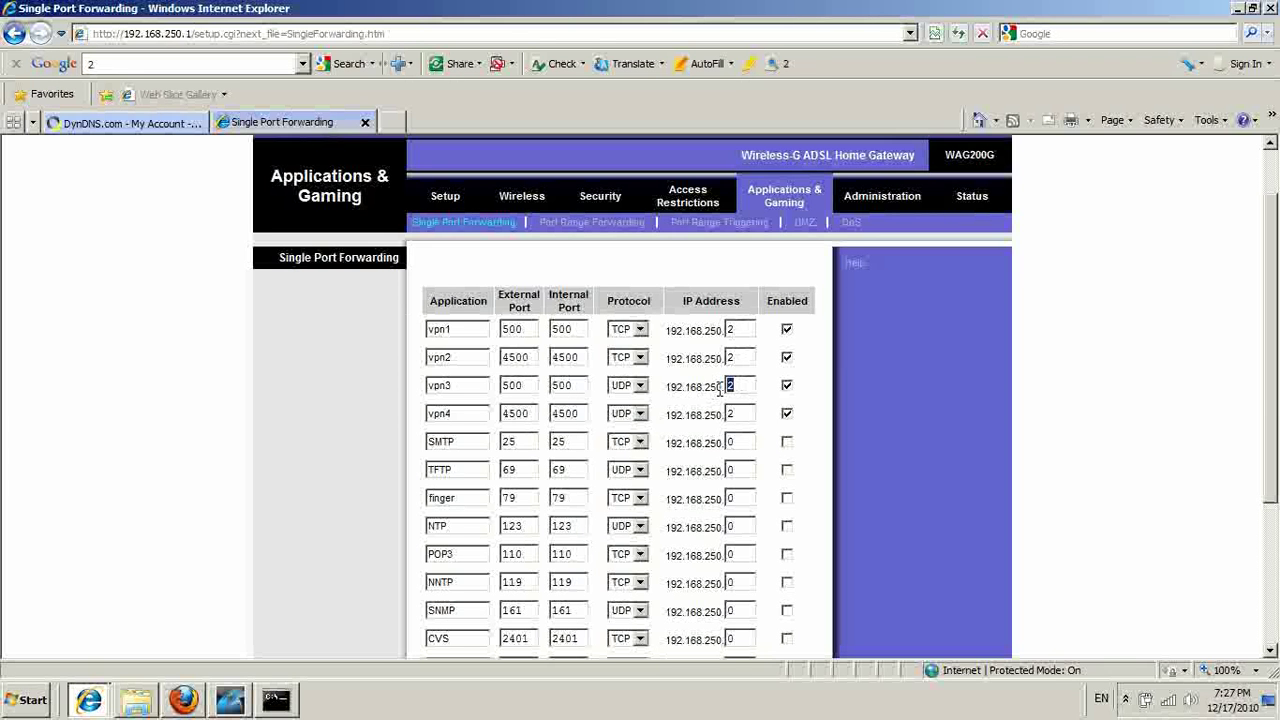
Check vpn3's 192.168.250.2 address, then Save Settings for the vpn1–vpn4 forwarding rules.
left_click_drag(719, 390, 685, 388)
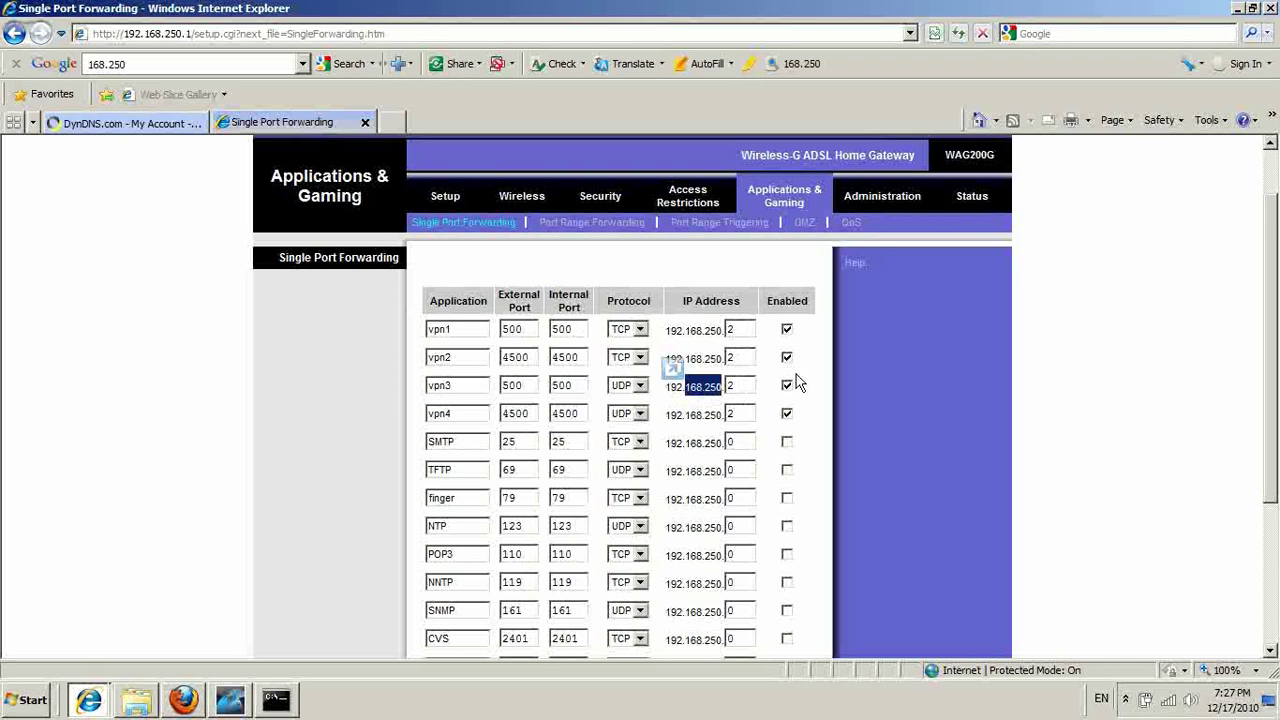
left_click(805, 342)
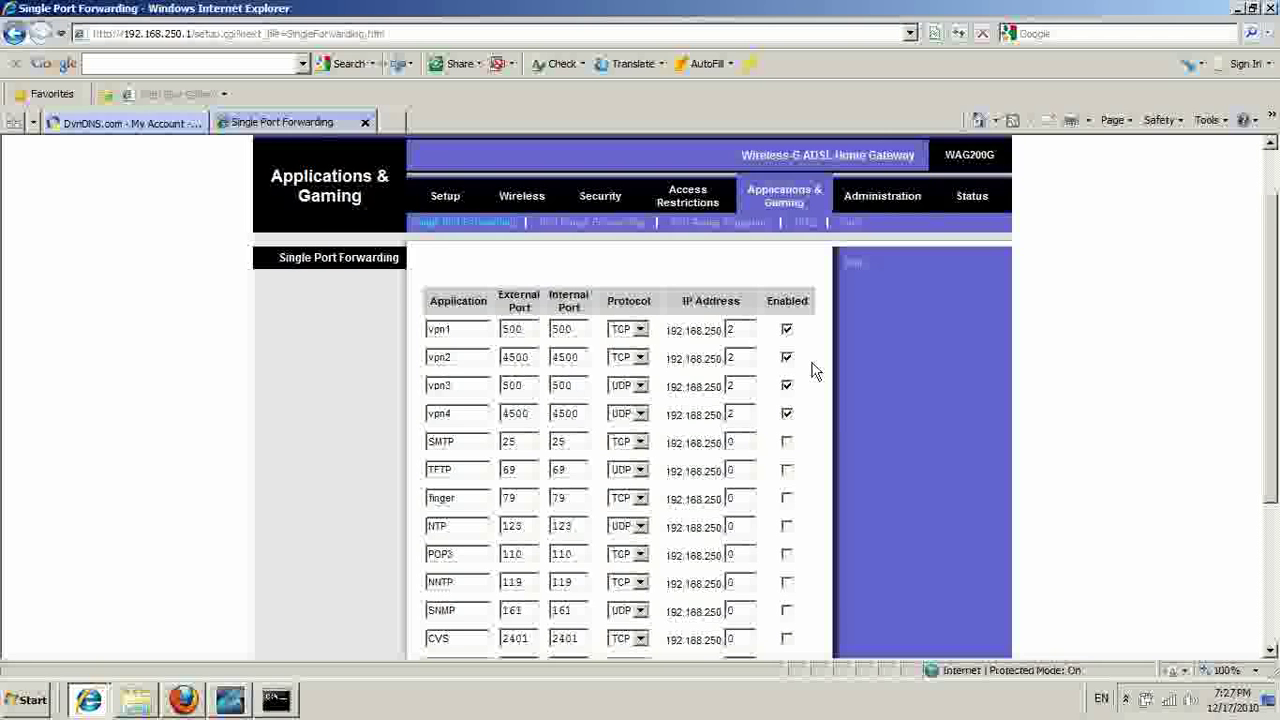
scroll(818, 390, "down", 2)
scroll(823, 410, "down", 4)
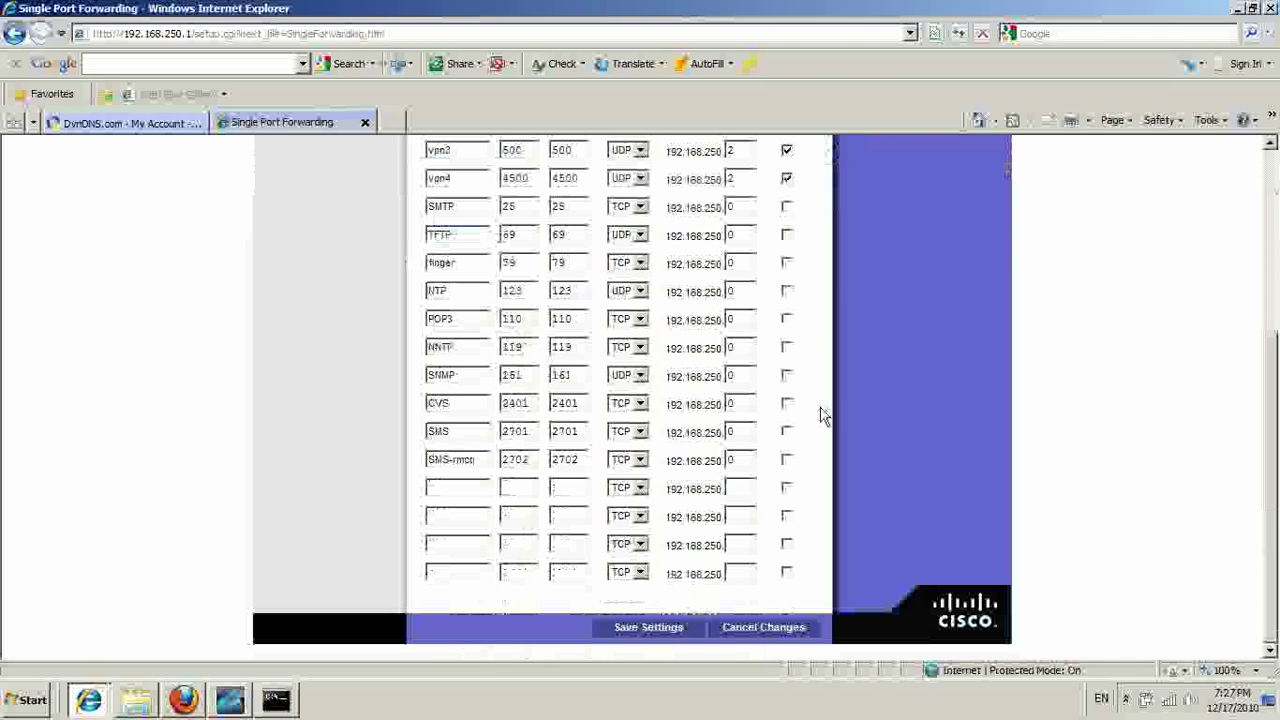
left_click(660, 627)
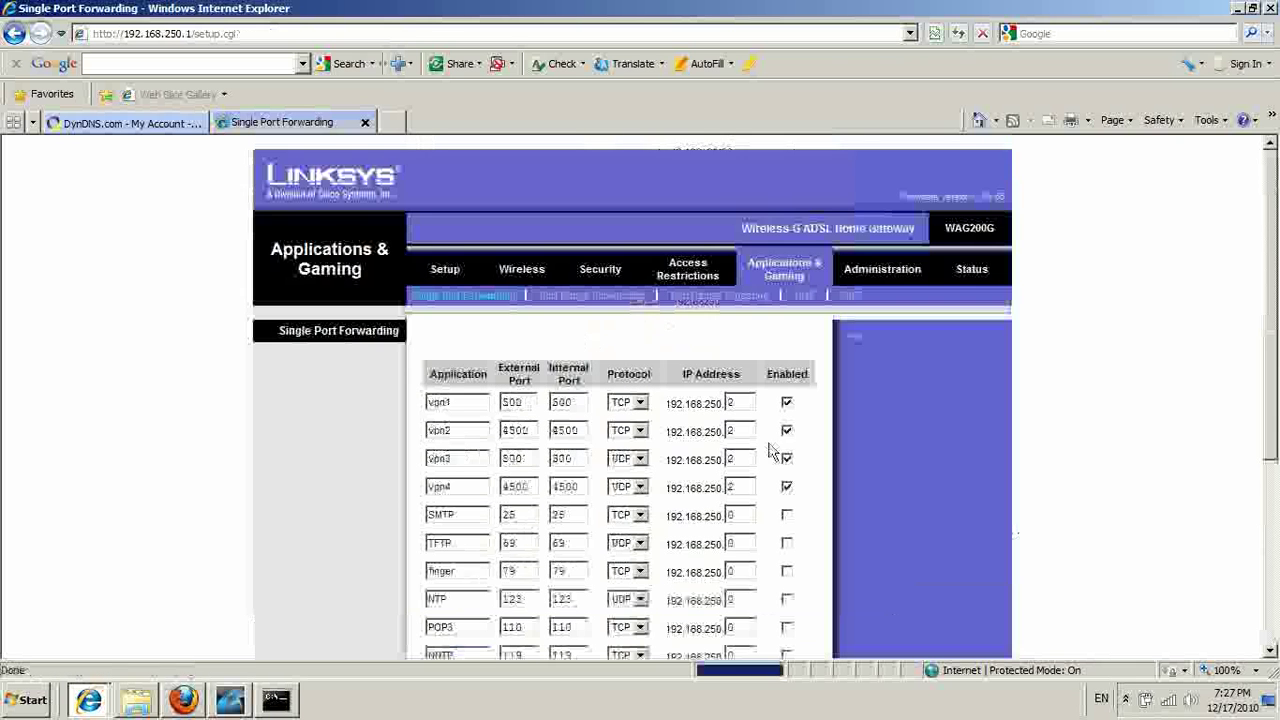